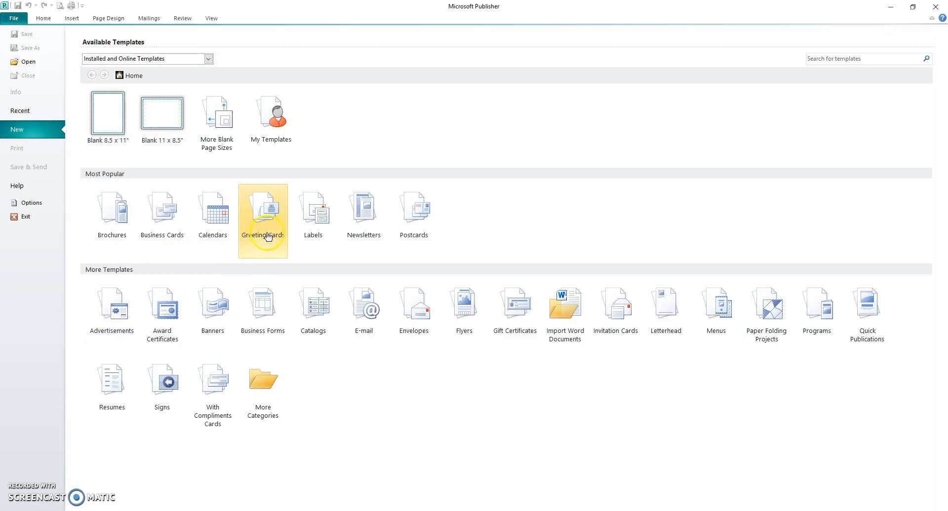
- Create a greeting card from the Birthday 6 template, keeping its default colors, fonts and quarter-sheet side fold size
click(262, 228)
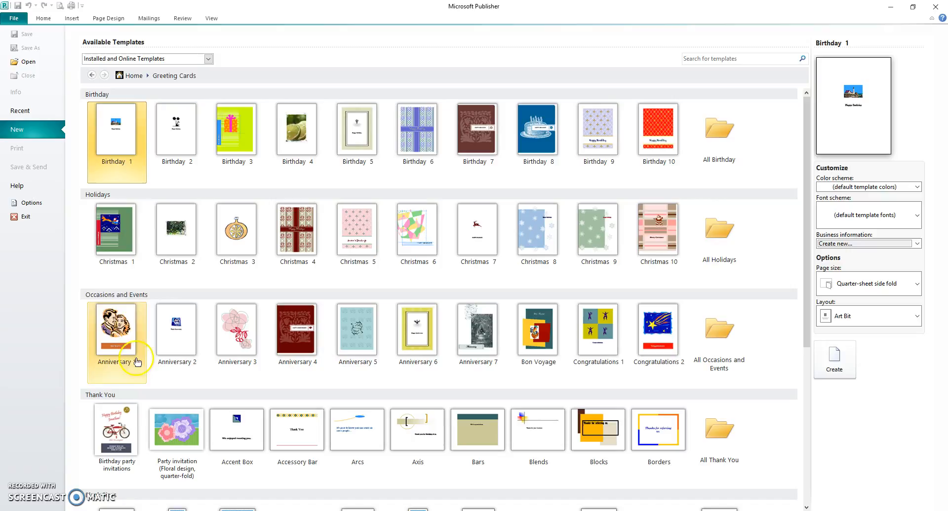
scroll(448, 386, down, 5)
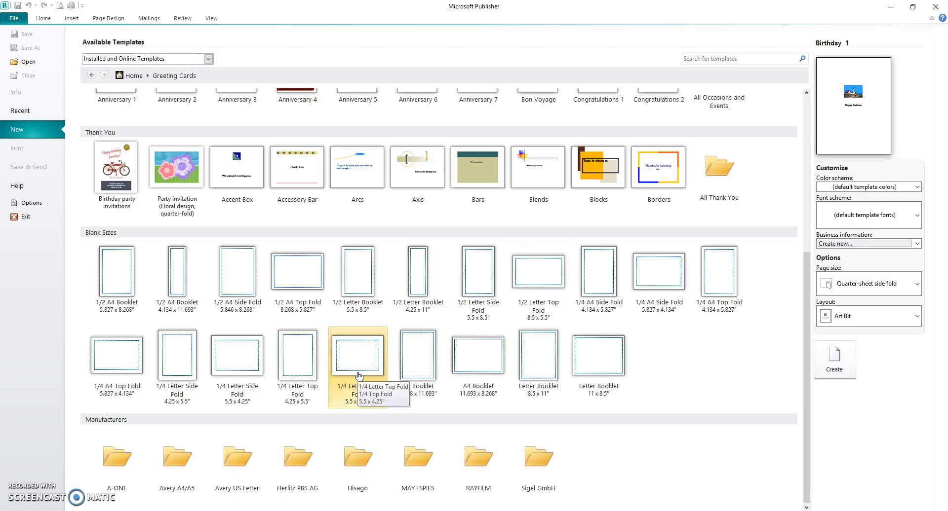
scroll(359, 376, up, 5)
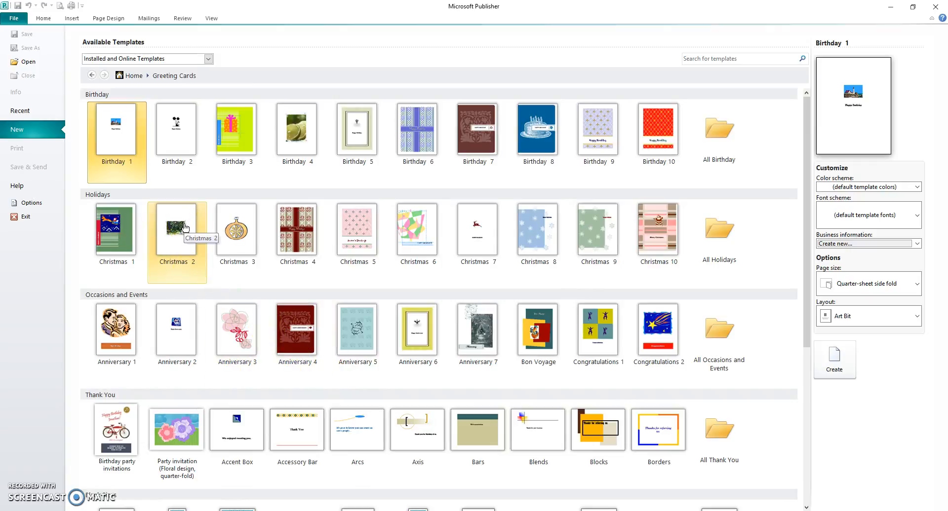
click(501, 154)
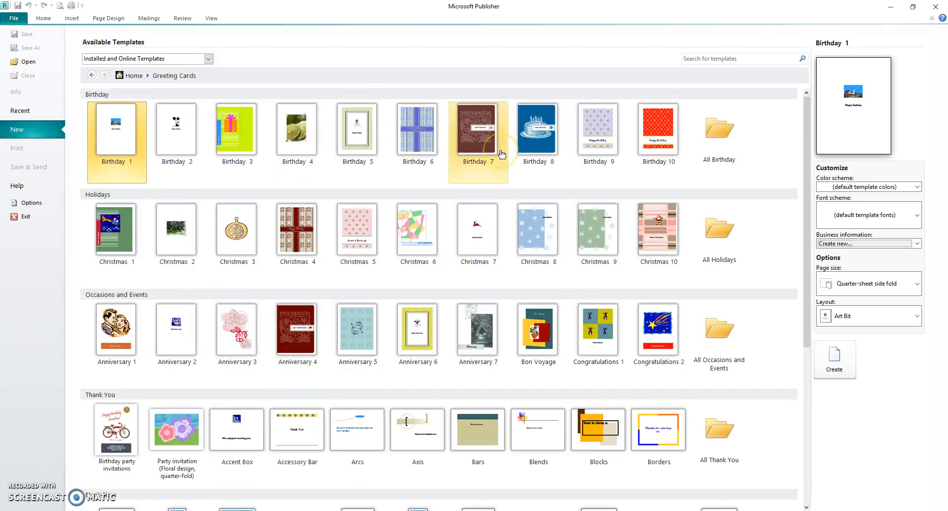
click(417, 142)
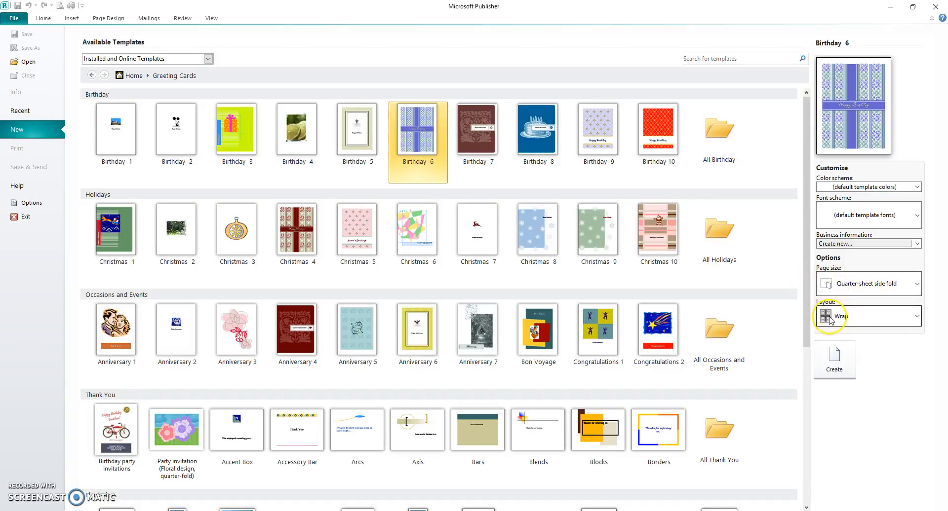
click(836, 364)
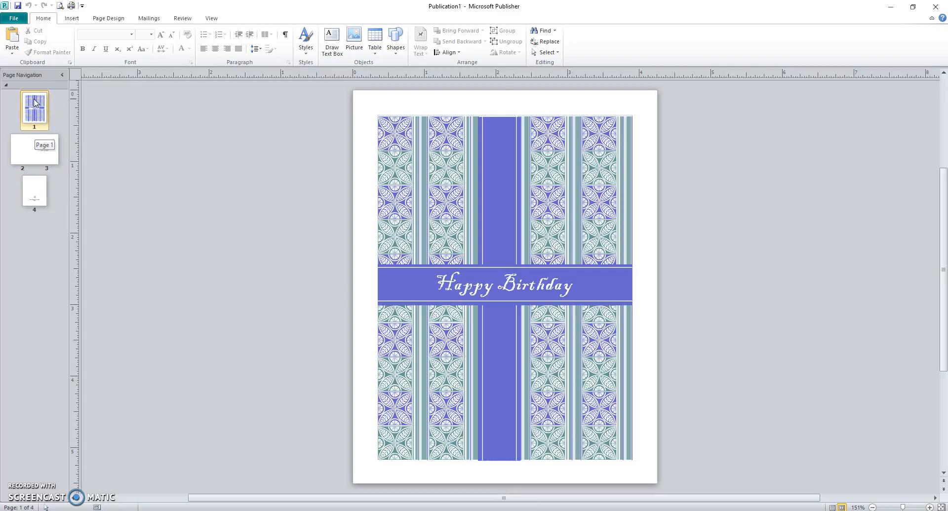
- Apply the Citrus color scheme to the birthday card
click(34, 146)
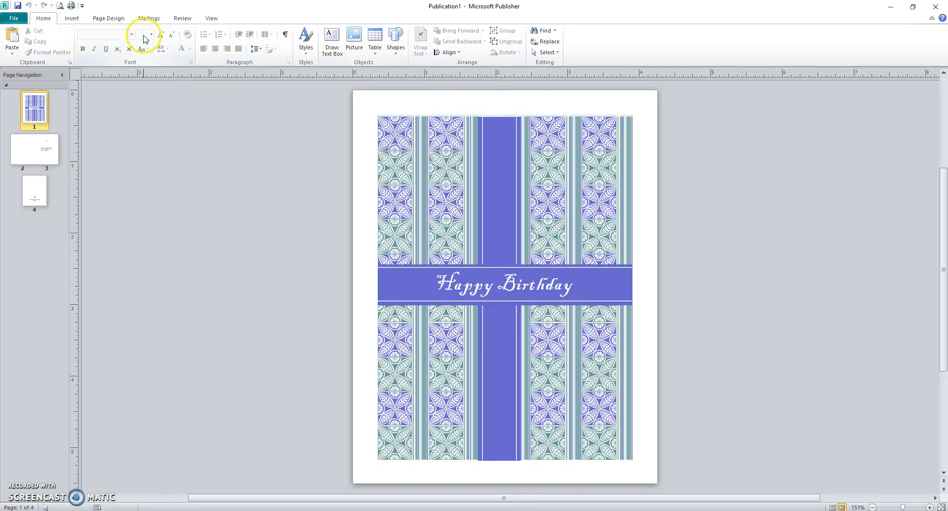
click(72, 18)
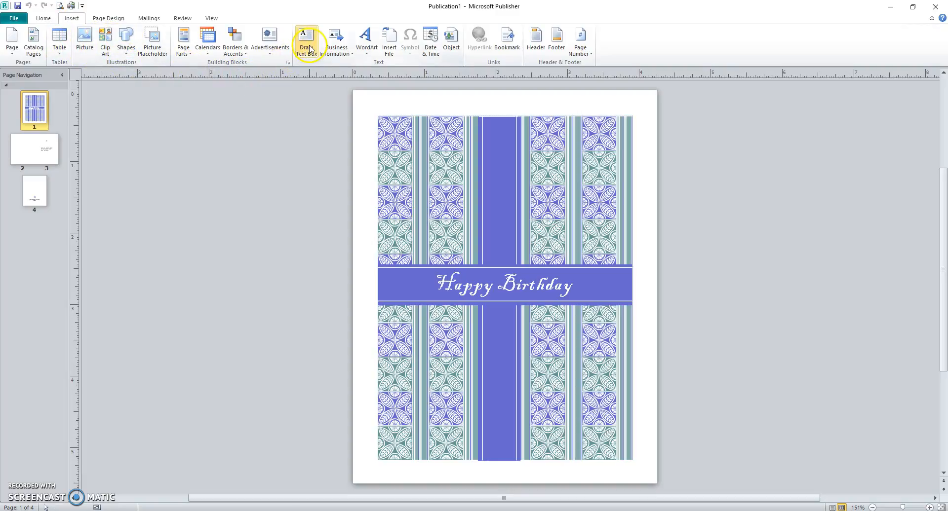
click(121, 19)
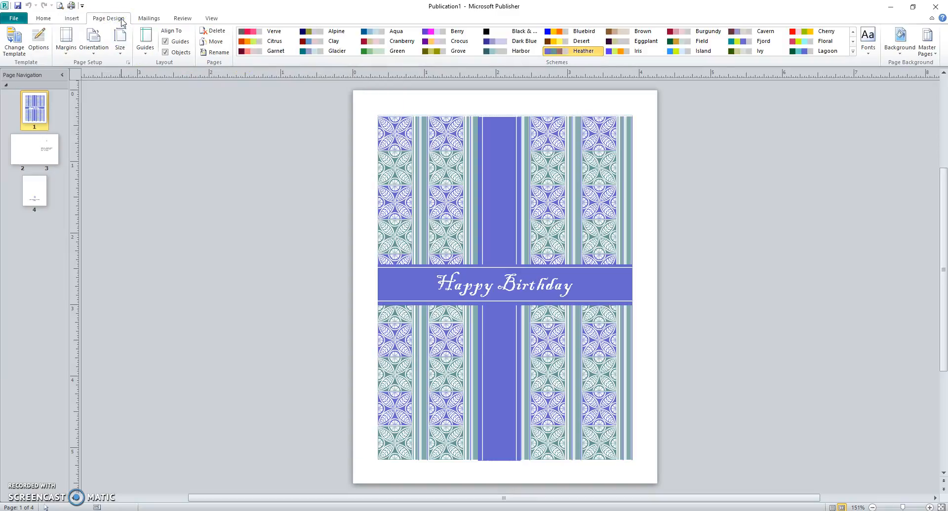
click(65, 56)
click(616, 56)
click(622, 44)
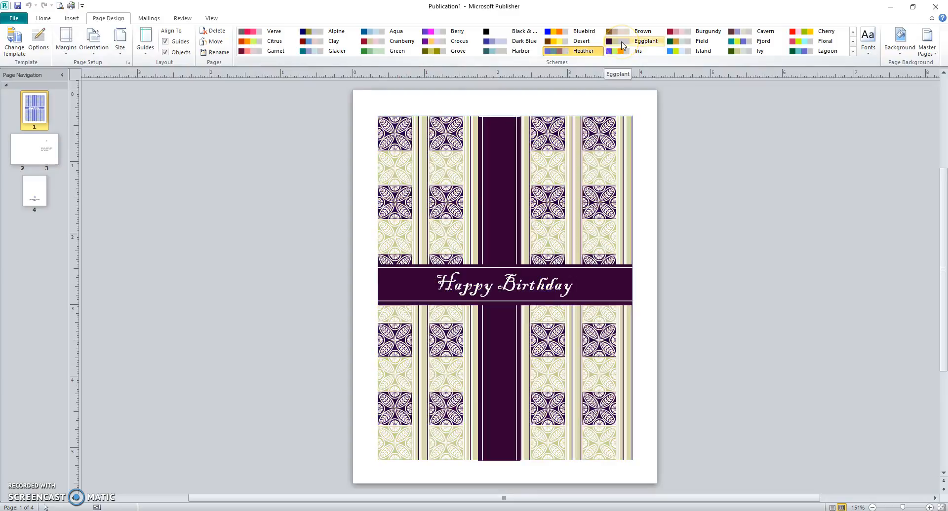
click(431, 44)
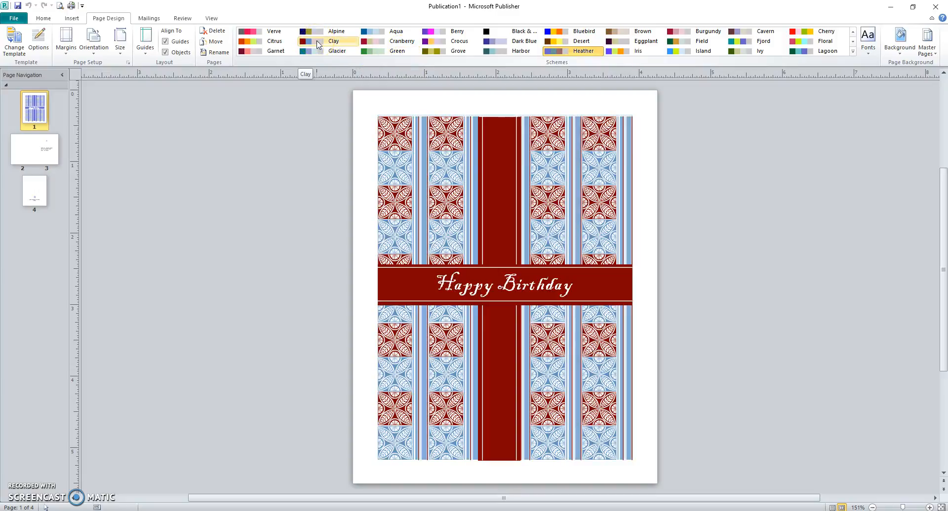
click(256, 42)
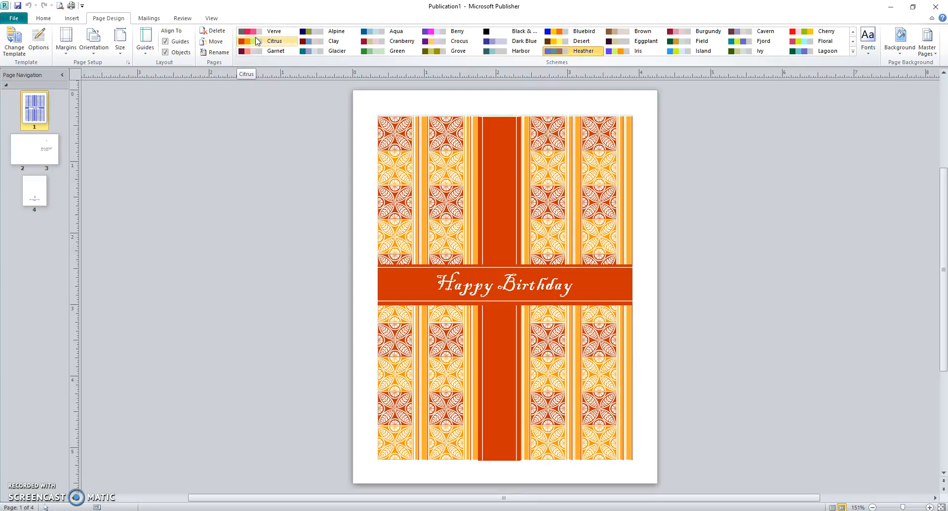
click(256, 44)
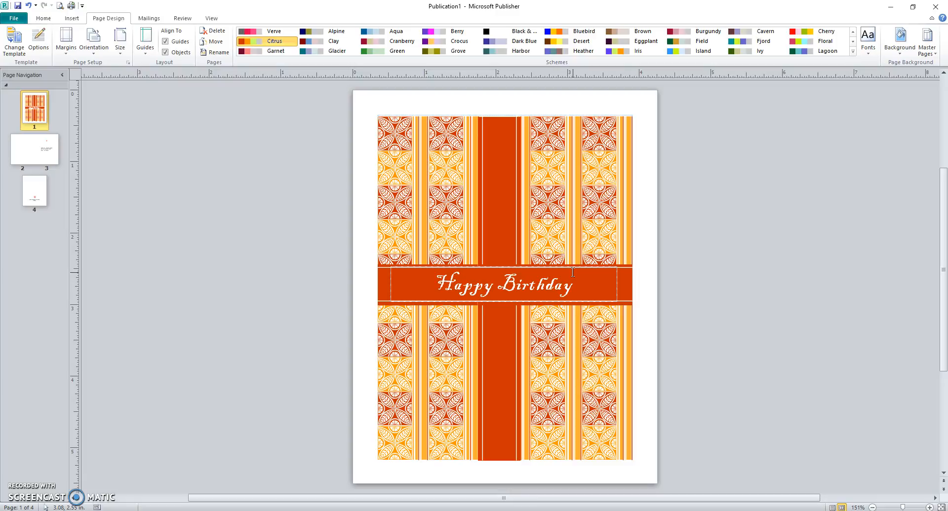
- Move the horizontal red banner off the card cover onto the empty workspace left of the page
drag(467, 285, 570, 294)
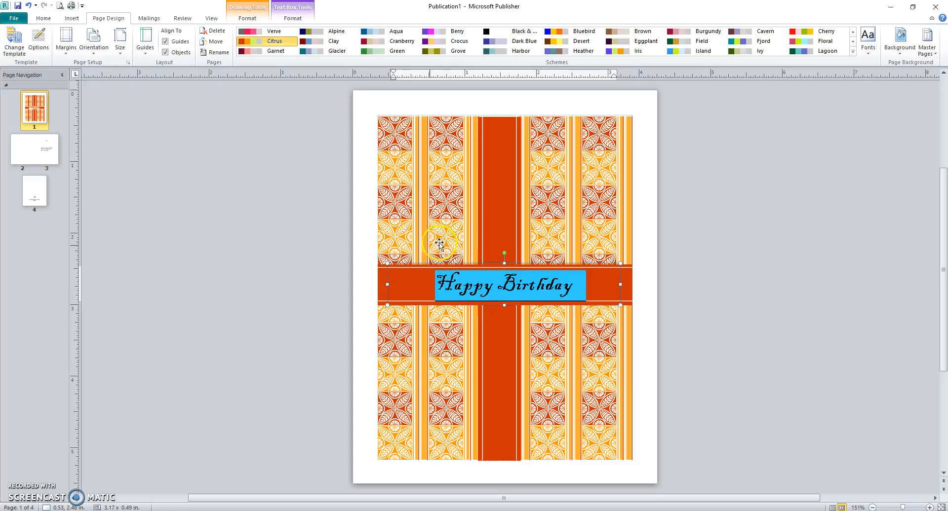
drag(413, 264, 433, 262)
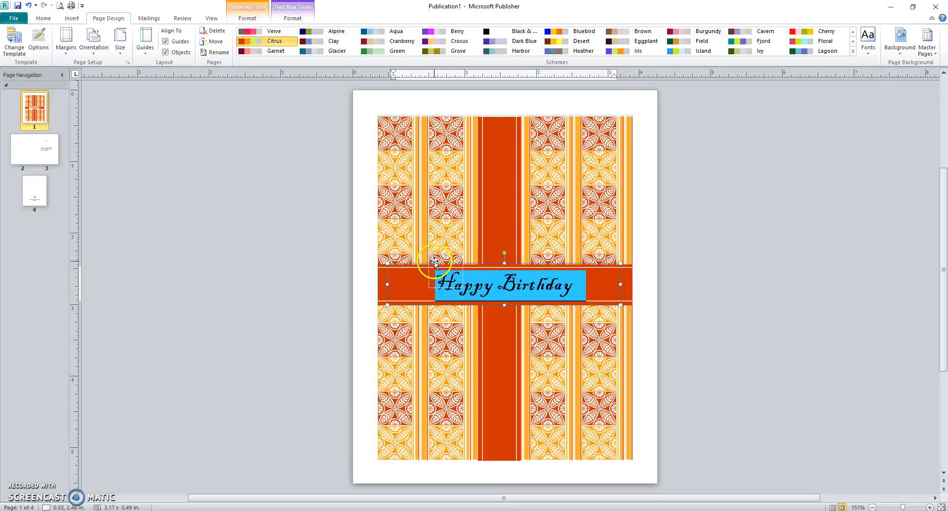
click(383, 279)
drag(316, 269, 99, 165)
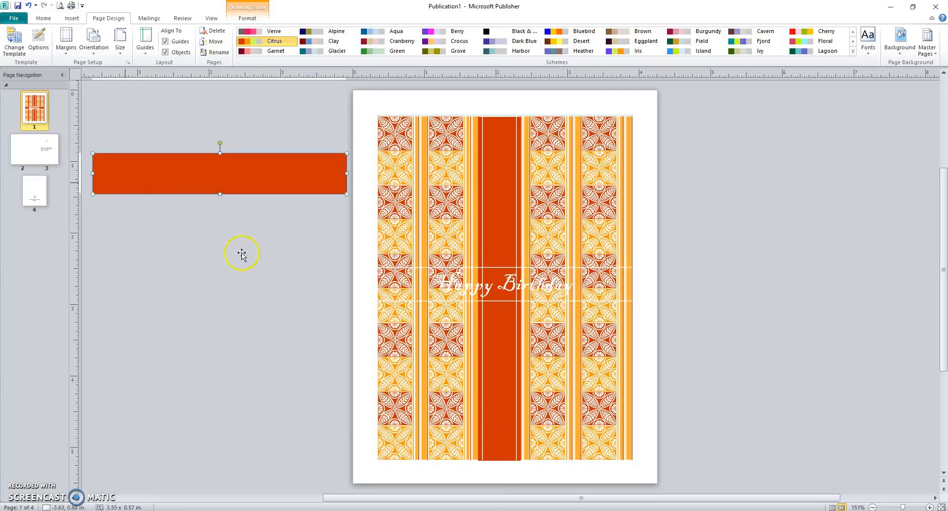
- Move the "Happy Birthday" text box off the page below the banner, and the vertical red band off the page's right side
click(407, 269)
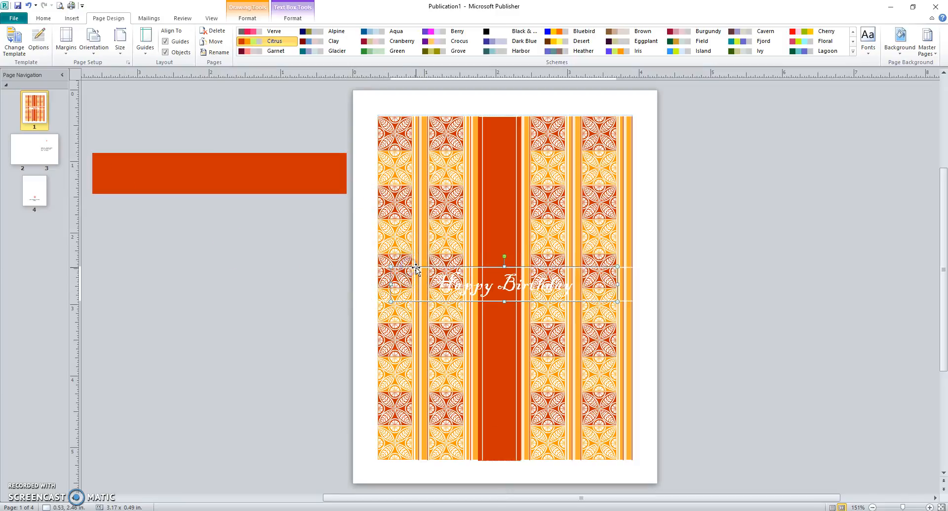
drag(416, 267, 120, 225)
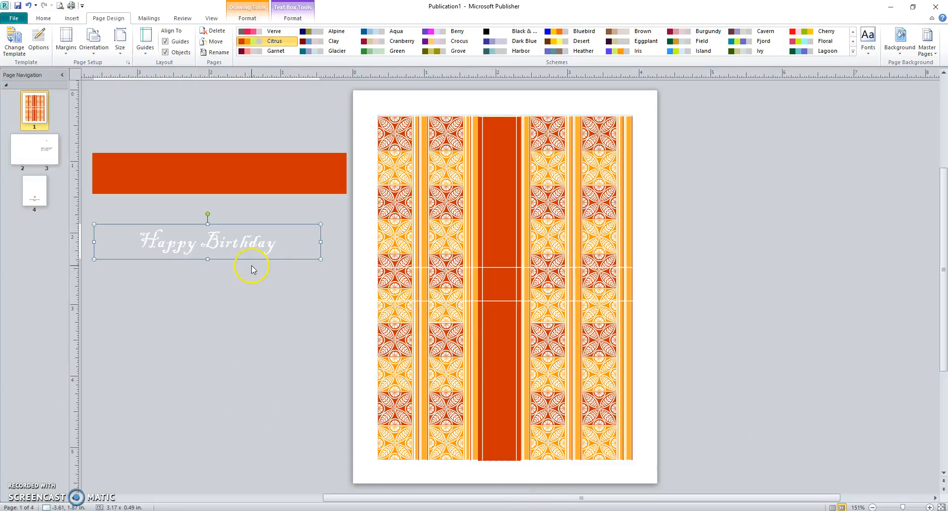
click(498, 236)
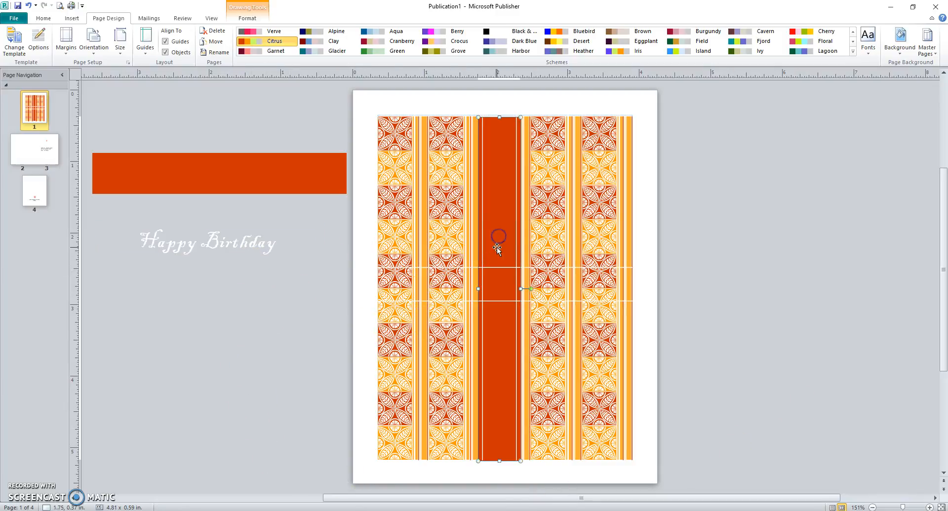
drag(520, 248, 782, 259)
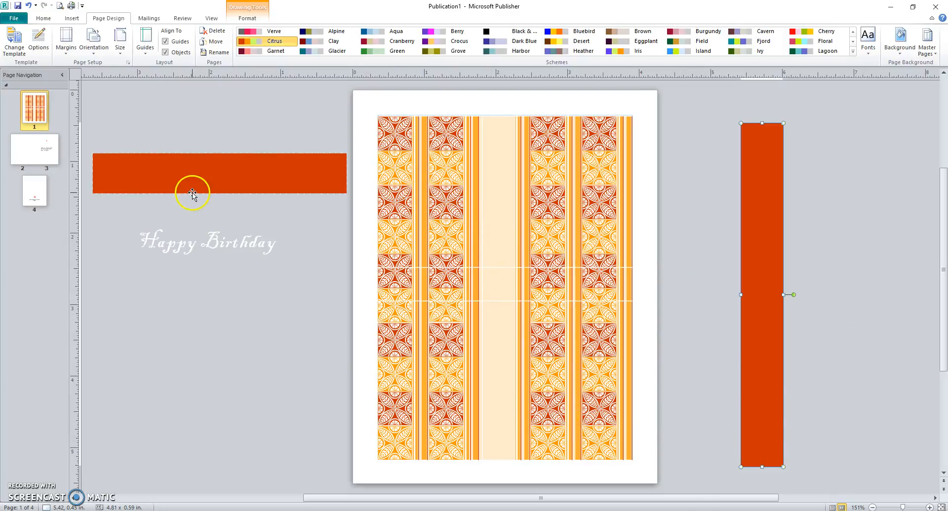
- Search the clip art for "cake" and insert the chocolate-glazed cake topped with whipped cream and a cherry
click(71, 19)
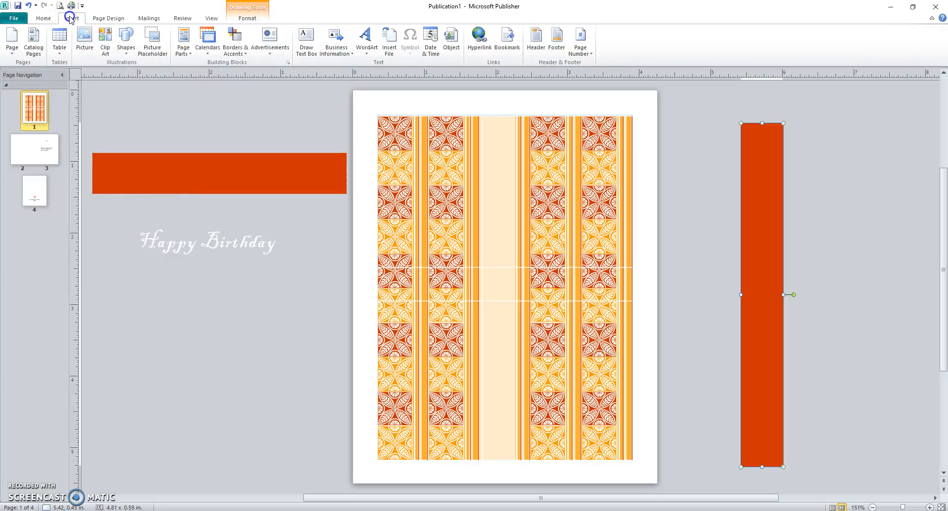
click(103, 50)
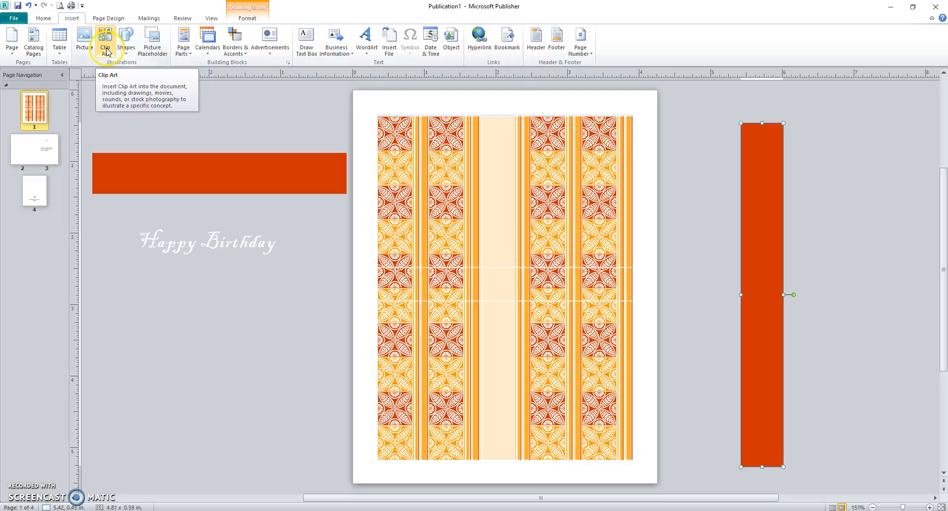
click(107, 51)
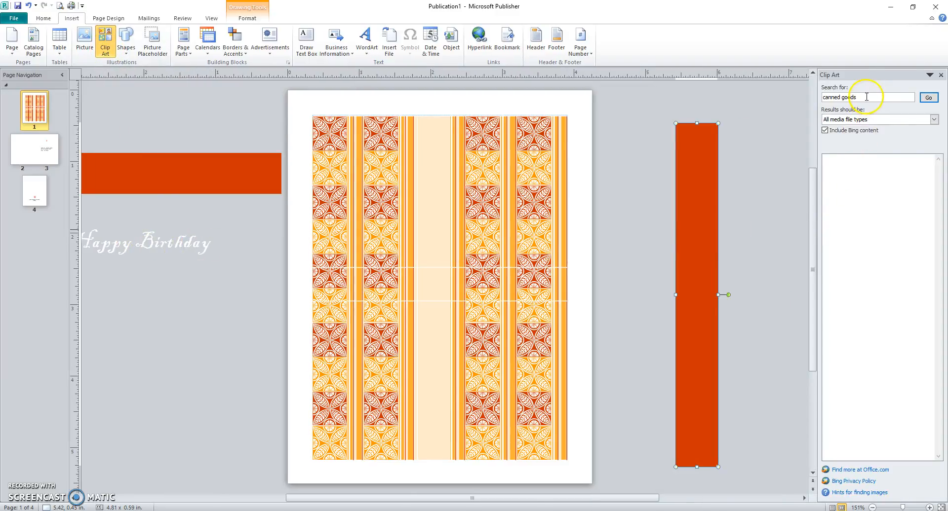
drag(866, 96, 836, 98)
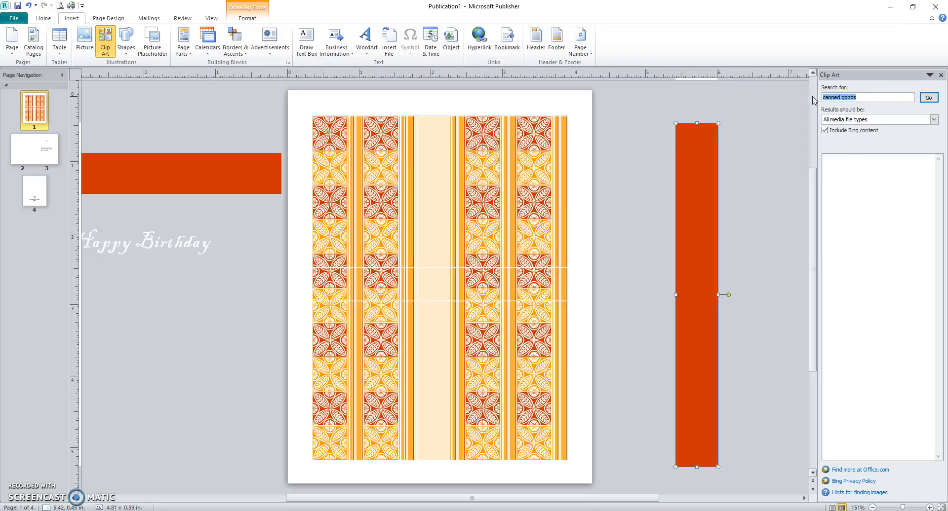
key(Return)
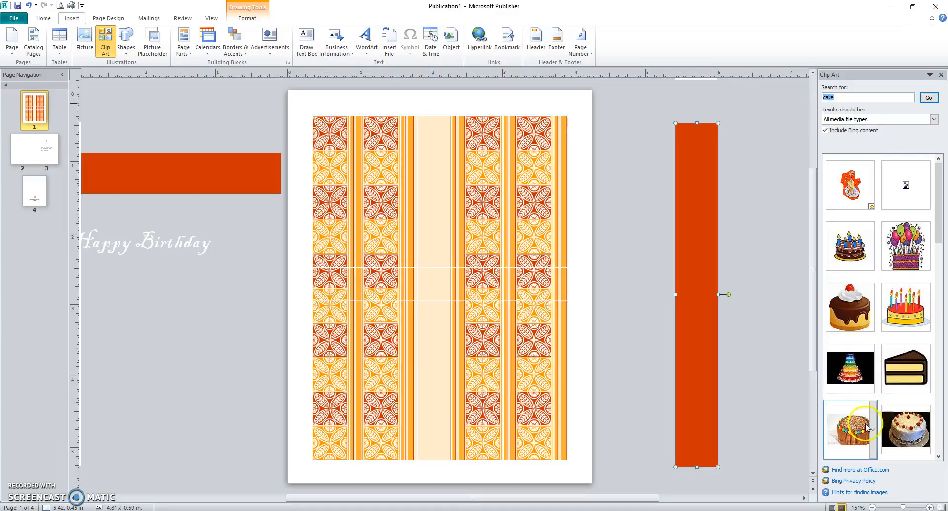
click(849, 312)
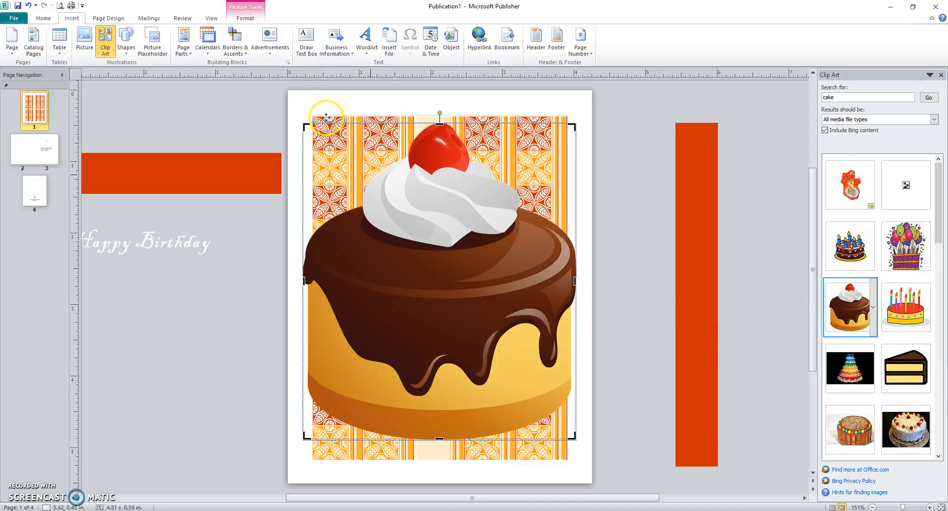
- Turn off cropping, shrink the cake picture to about 1.2 by 1.39 inches and place it in the cover's upper right area
click(246, 20)
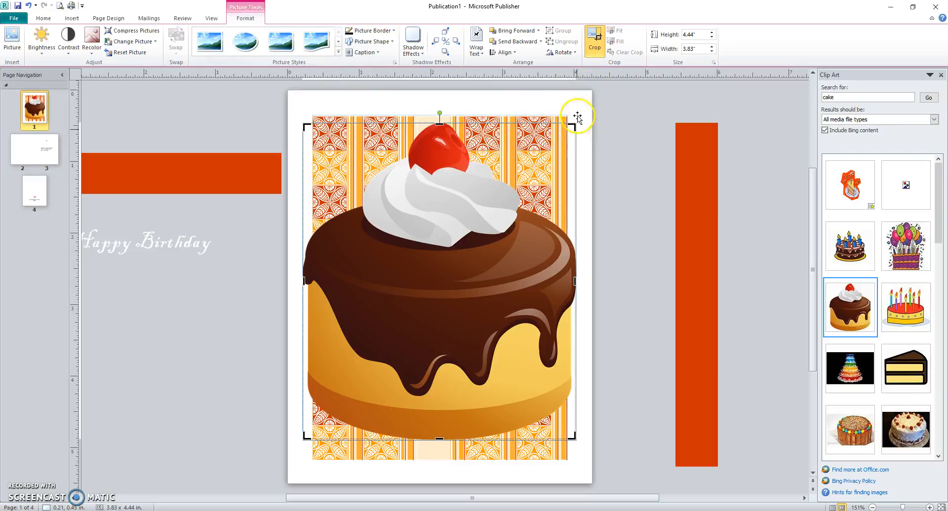
click(594, 47)
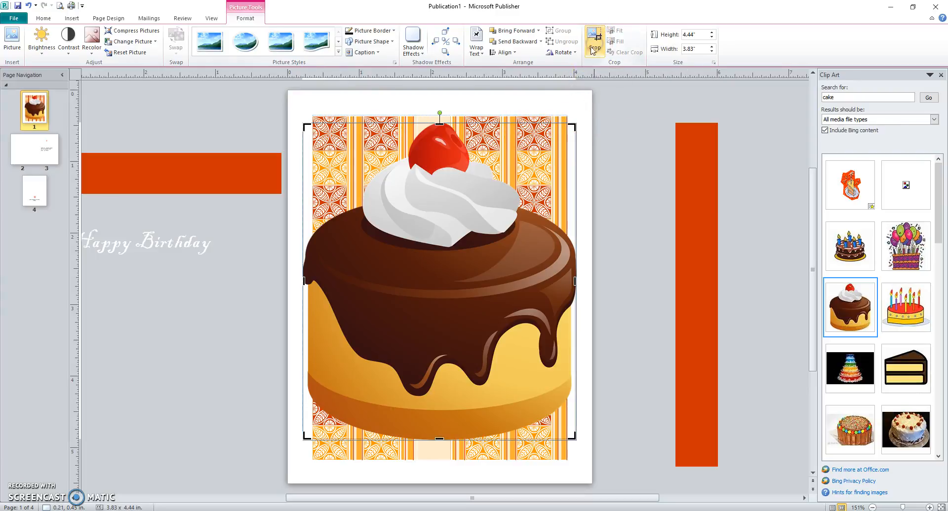
click(476, 48)
click(487, 89)
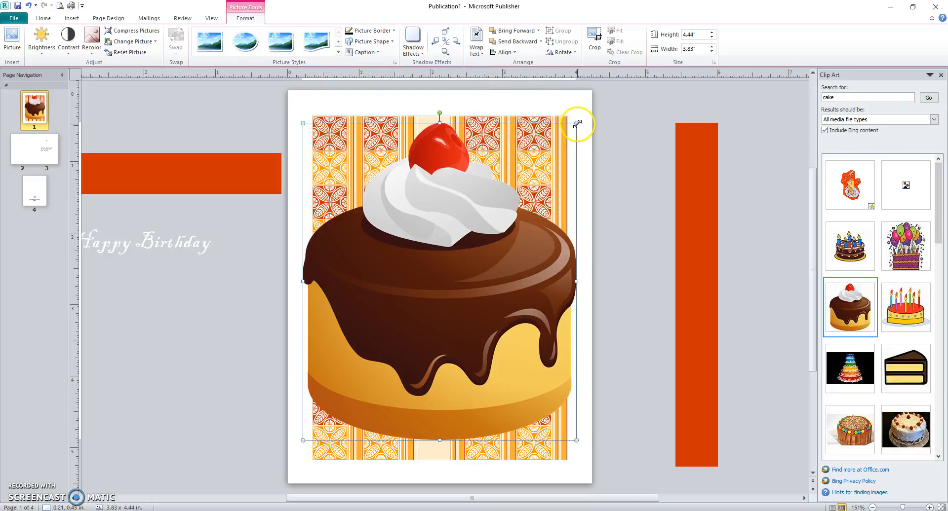
drag(577, 124, 322, 341)
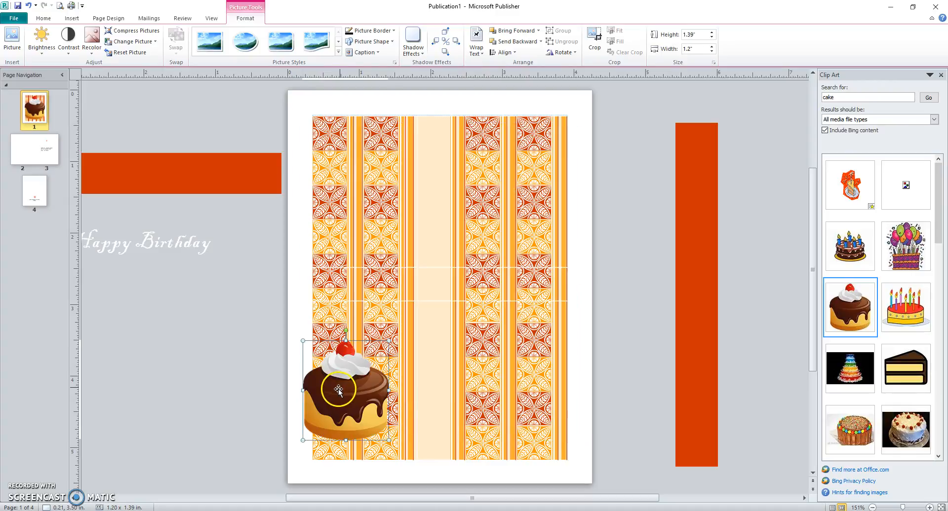
drag(480, 199, 516, 236)
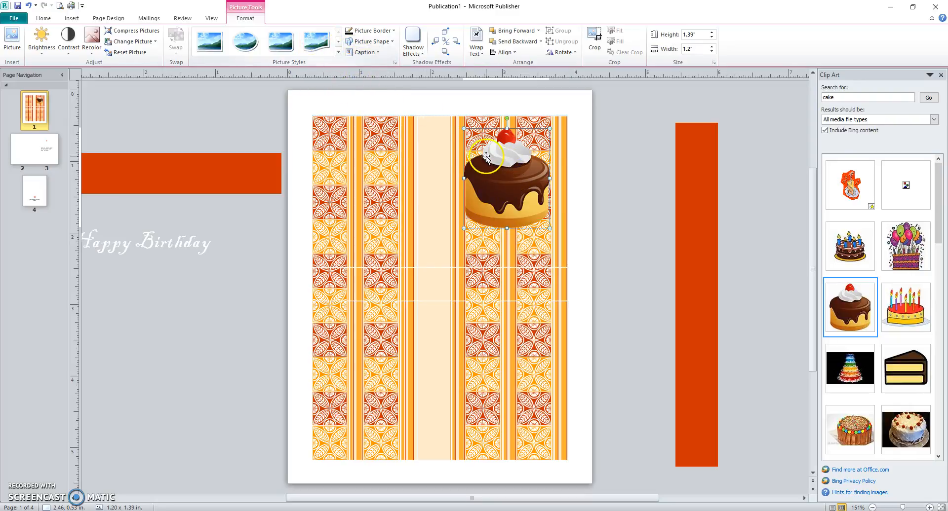
- Apply Picture Style 5 to the cake picture, leaving it without a caption
click(339, 53)
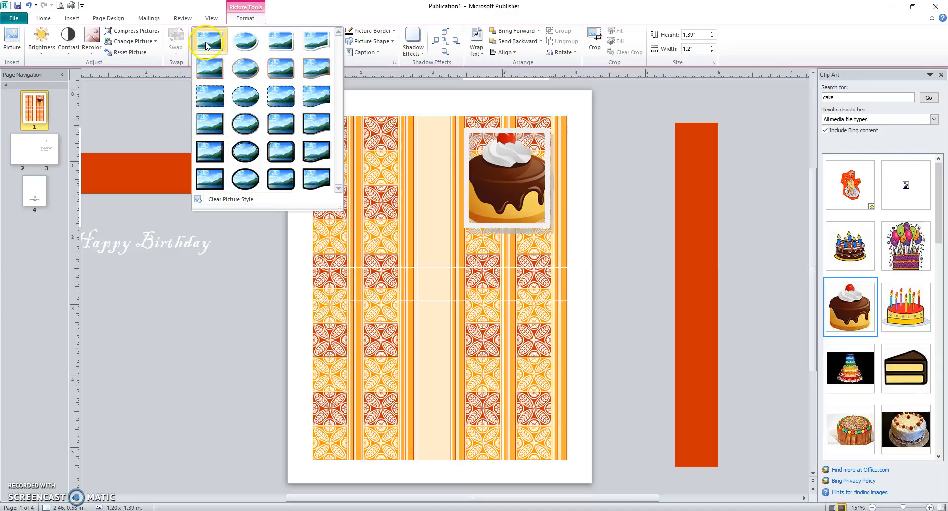
click(206, 69)
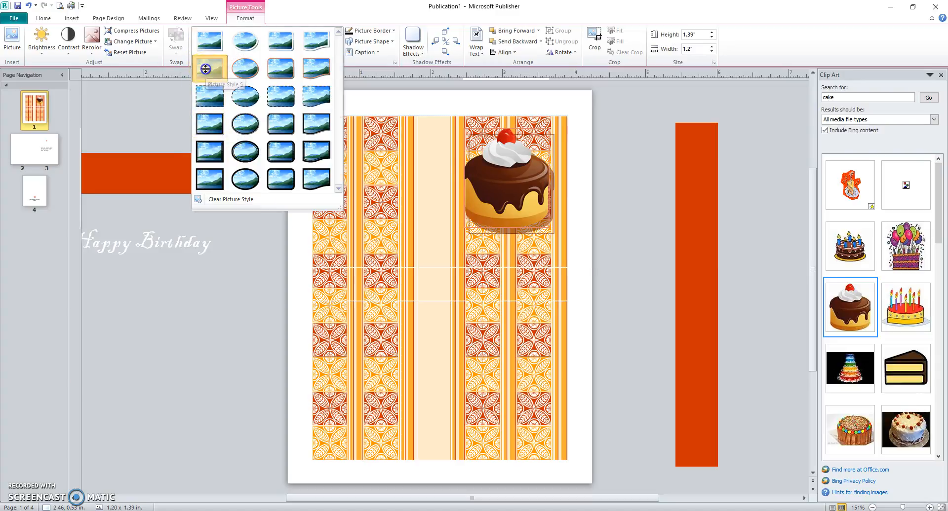
click(375, 53)
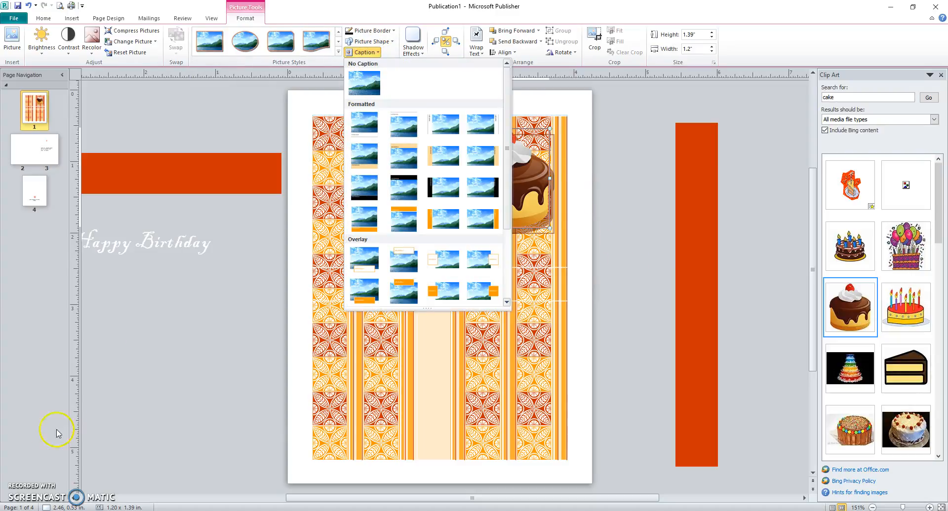
click(19, 495)
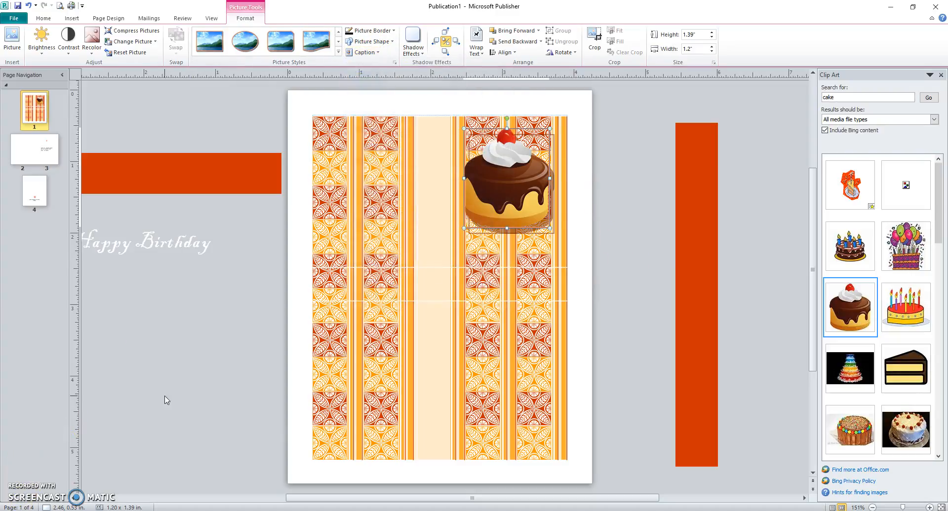
- Add a vertical orange caption along the cake picture's right edge and make it read "A small cake for you!"
click(378, 55)
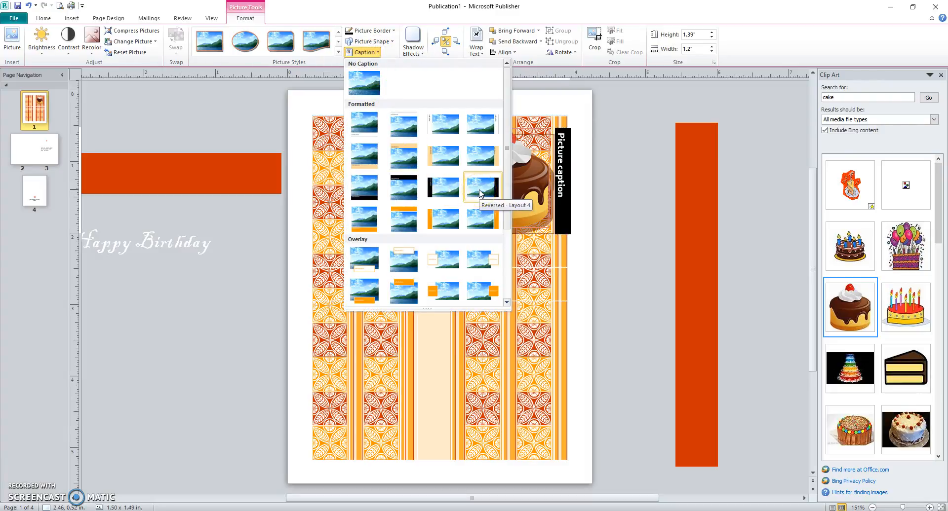
click(484, 226)
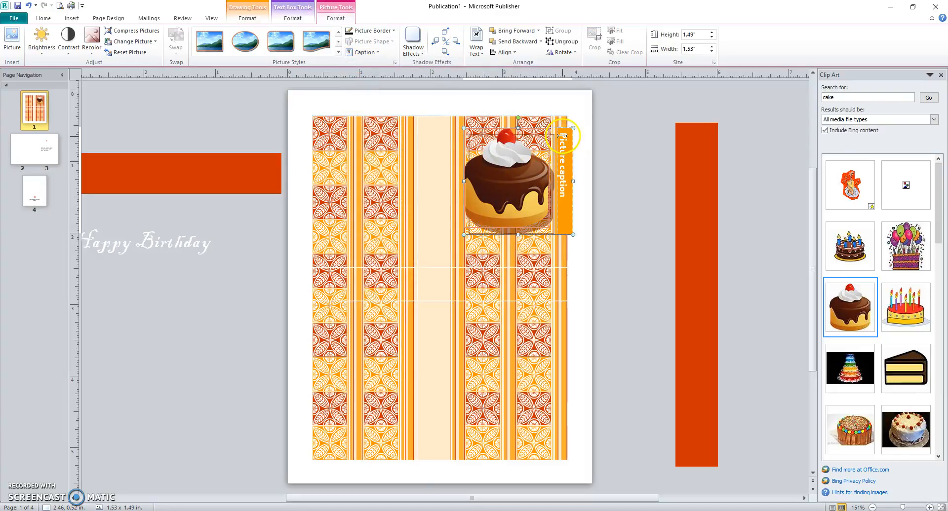
click(569, 161)
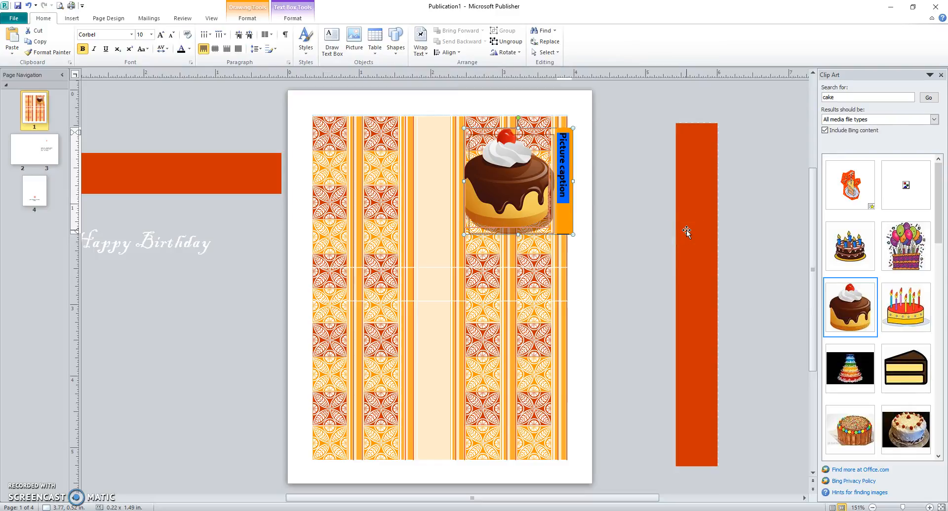
text(A small cake for you!)
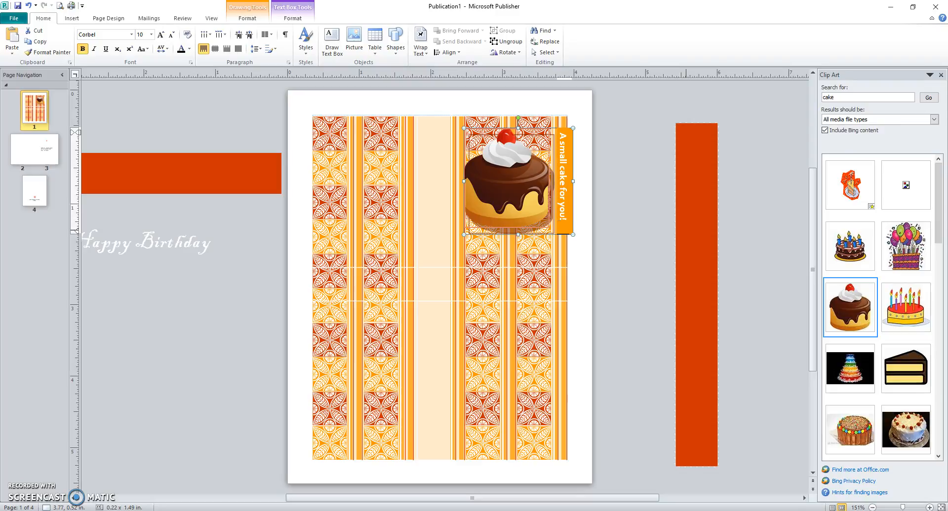
click(625, 260)
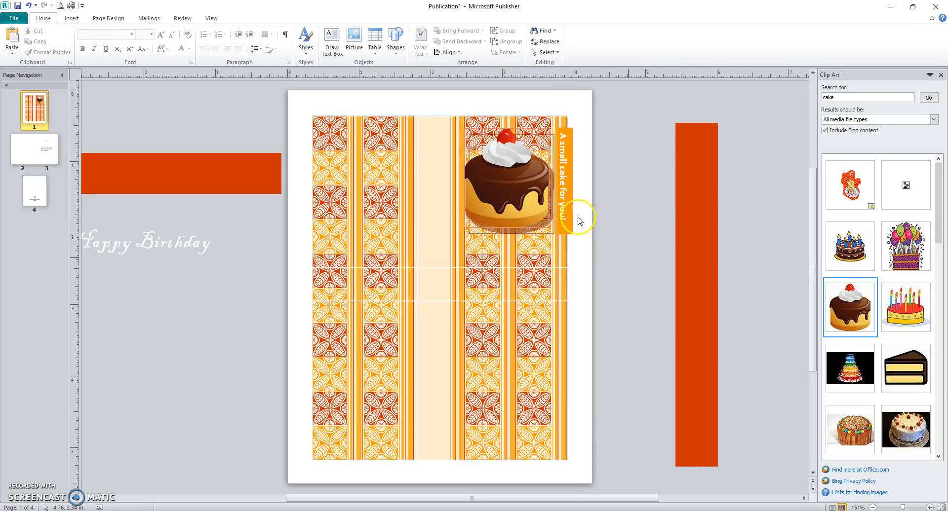
- Move the captioned cake picture as one group to the upper left area of the cover
drag(537, 132, 508, 151)
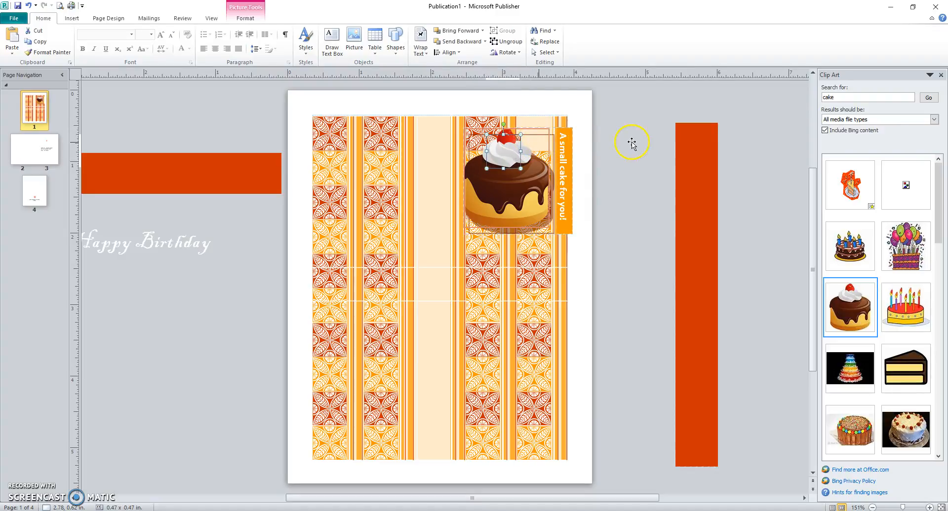
key(ctrl+z)
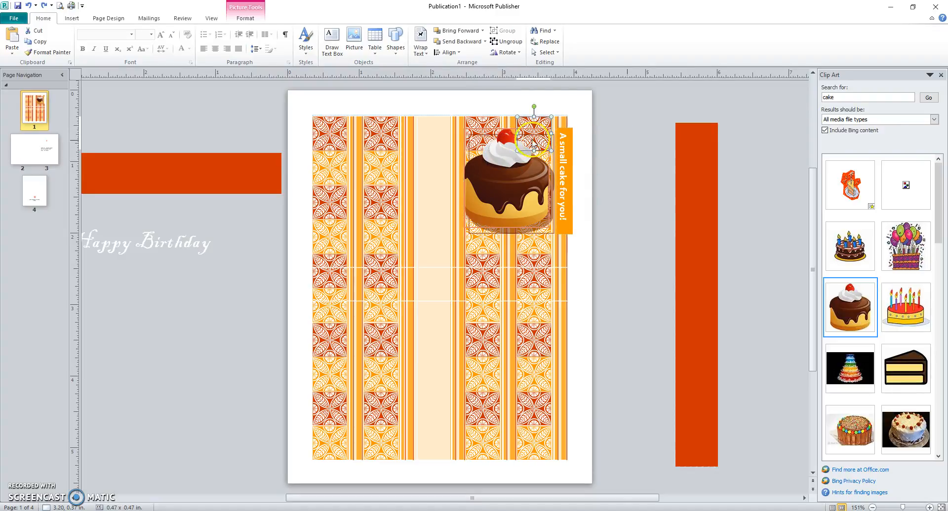
click(487, 131)
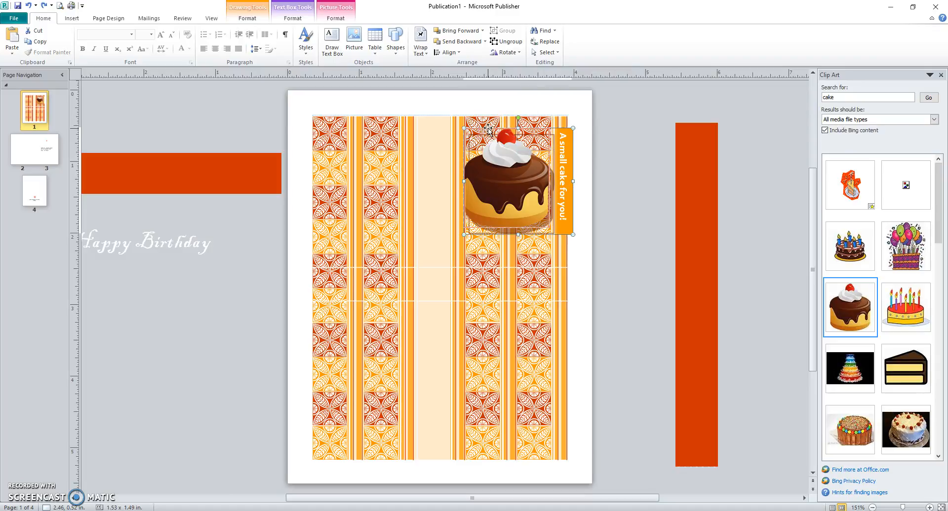
drag(488, 129, 353, 135)
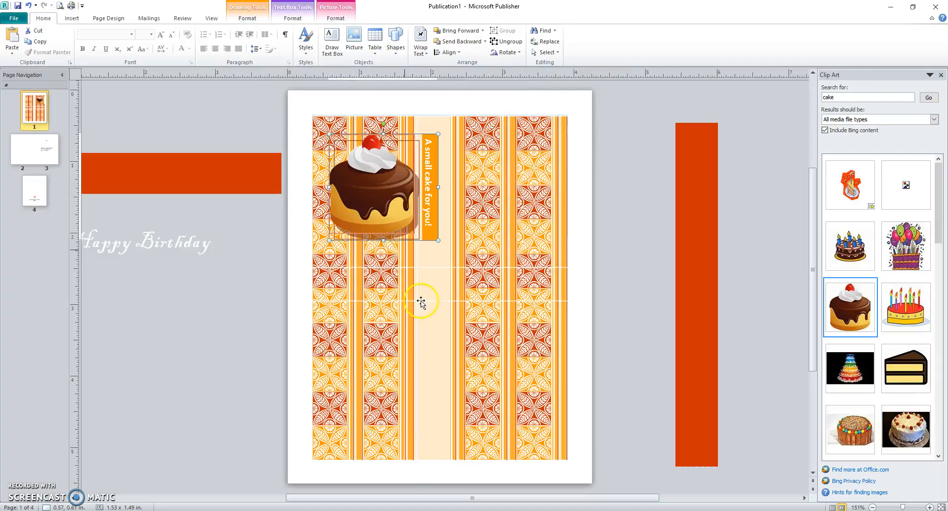
- On page 2, draw the explosion shape from Stars and Banners, about 1.98 by 1.57 inches, in the upper part
click(24, 156)
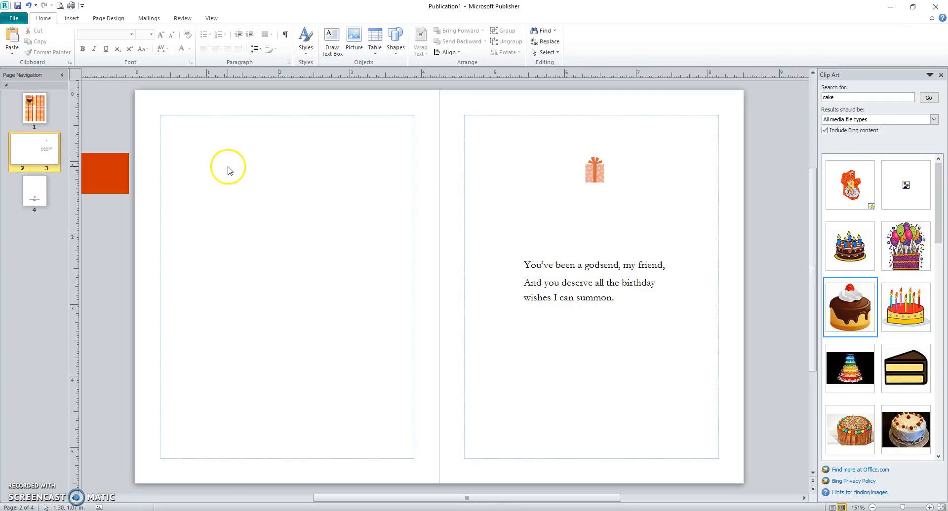
click(72, 19)
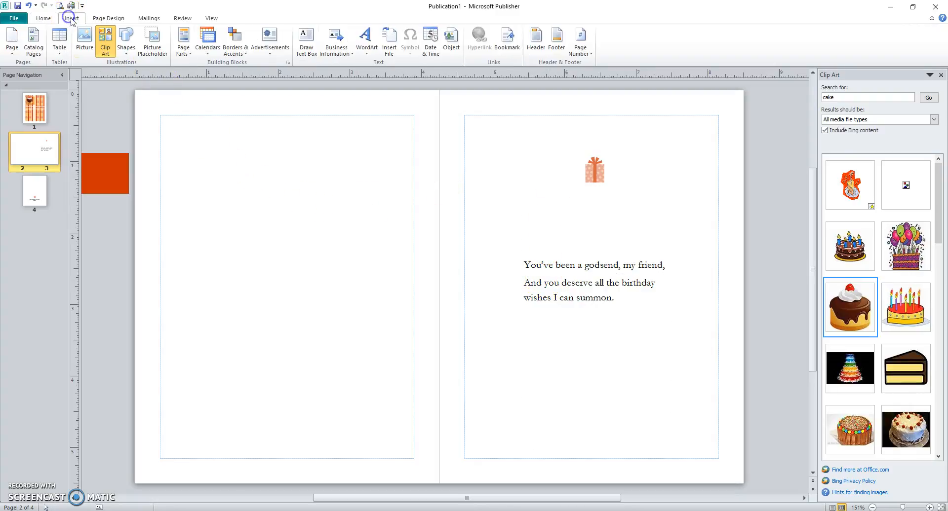
click(127, 48)
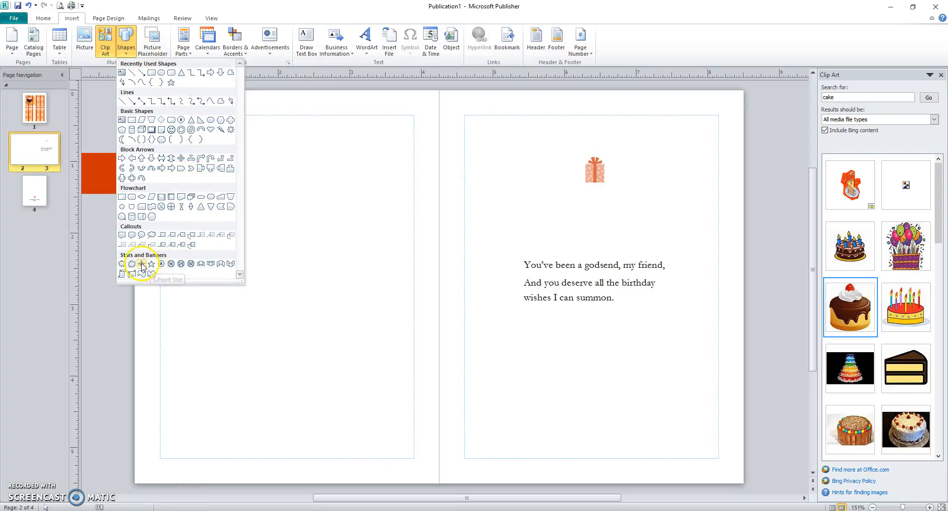
click(125, 264)
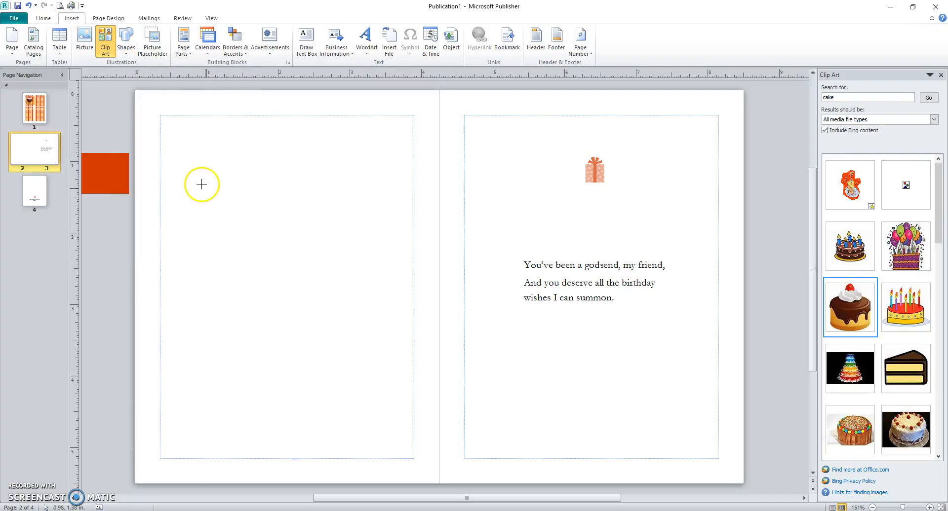
mouse_move(199, 170)
mouse_down()
mouse_move(229, 214)
mouse_move(324, 256)
mouse_move(340, 279)
mouse_up()
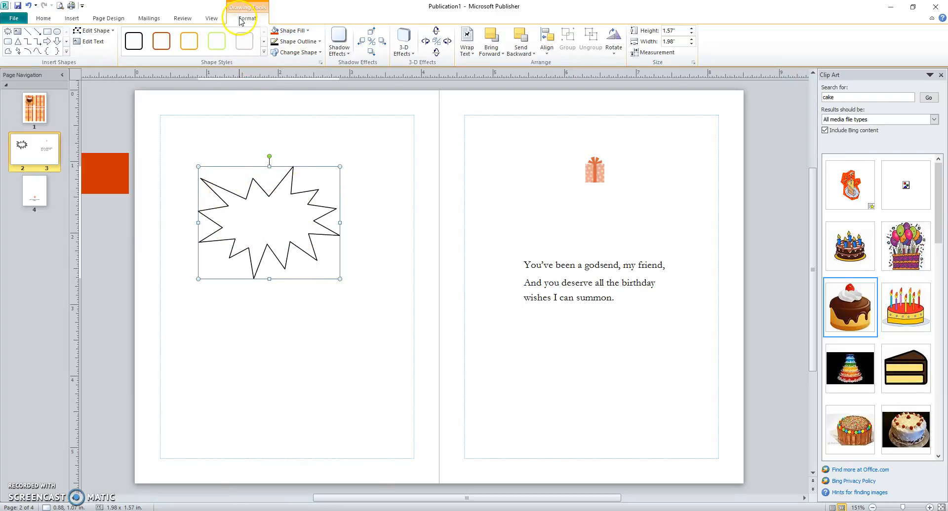
- Fill the explosion shape with the scheme's dark orange-red and add the text "Happy Birthday!" inside it
click(308, 31)
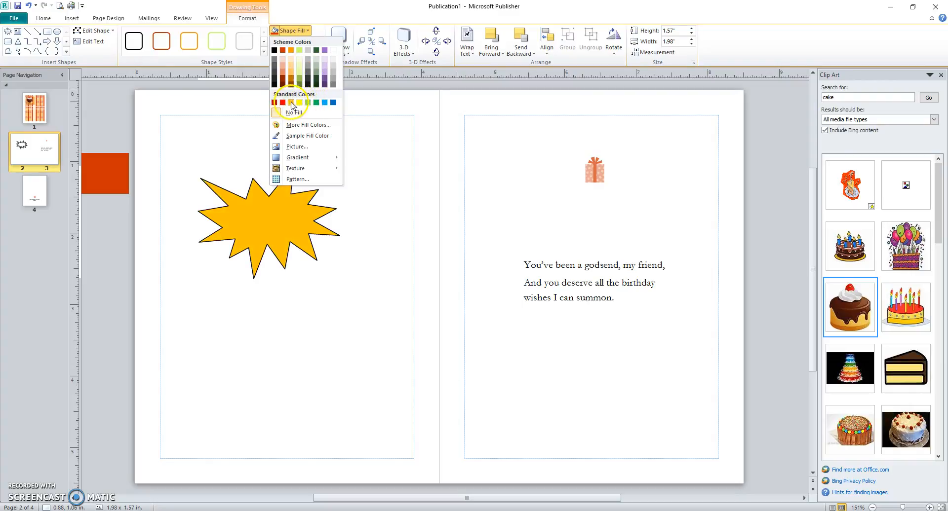
click(284, 79)
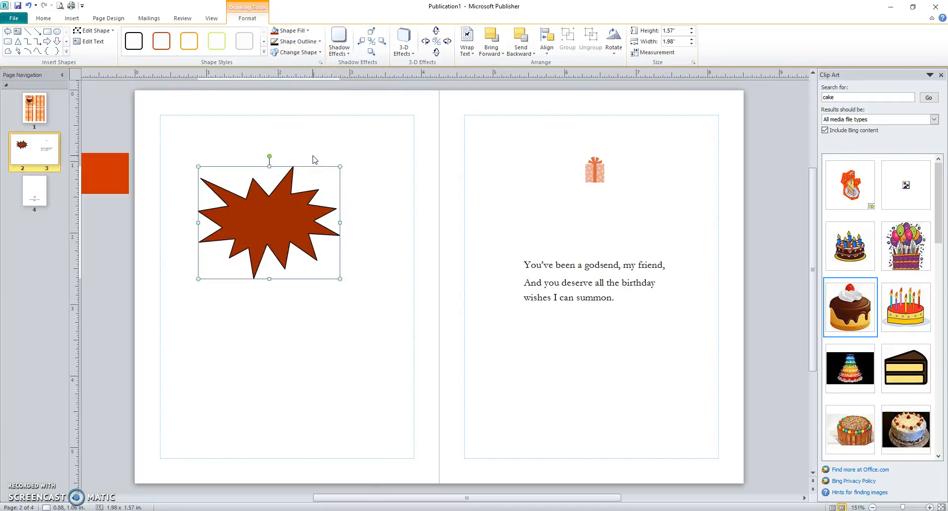
text(Happy Birthday!)
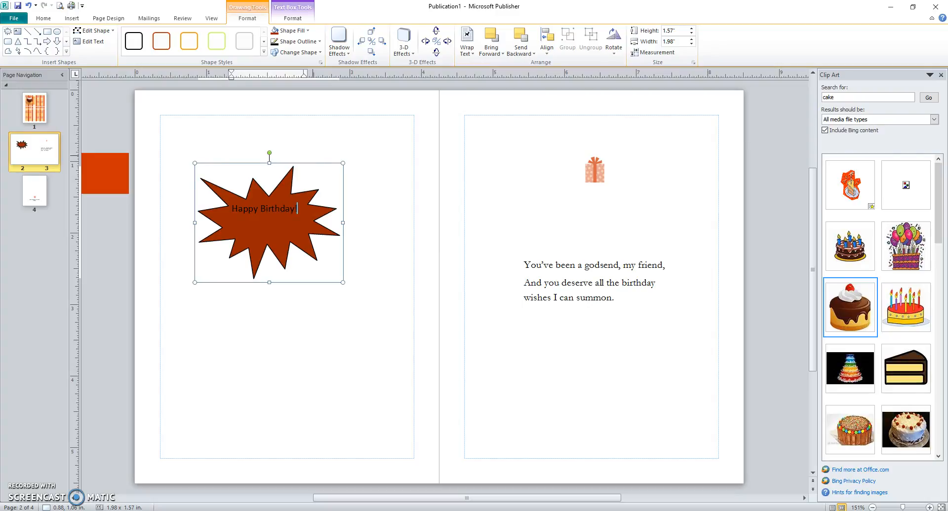
- Give the explosion shape the first Drop Shadow effect, falling behind its upper left side
click(340, 48)
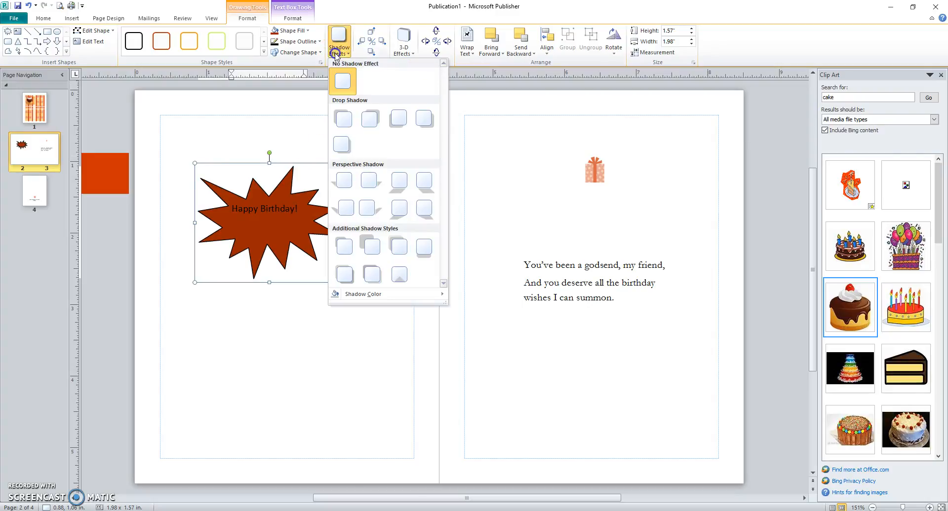
click(348, 127)
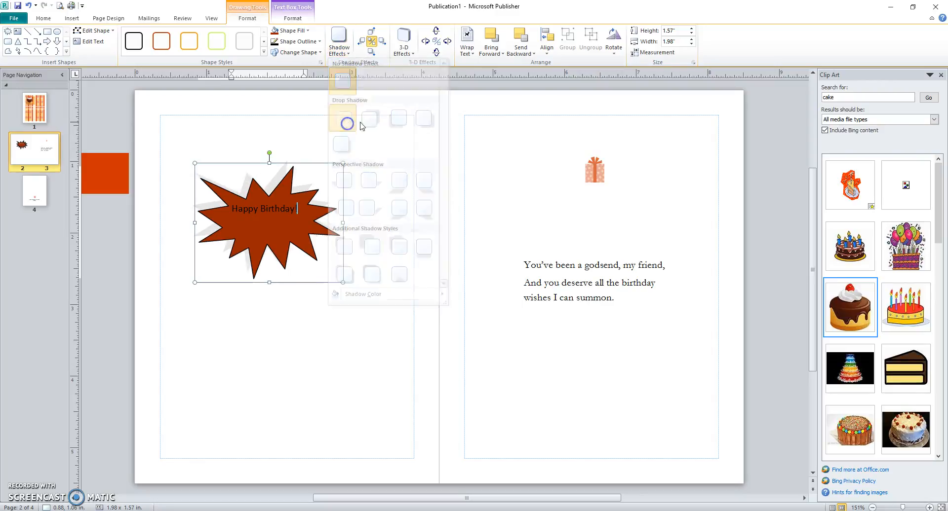
click(381, 201)
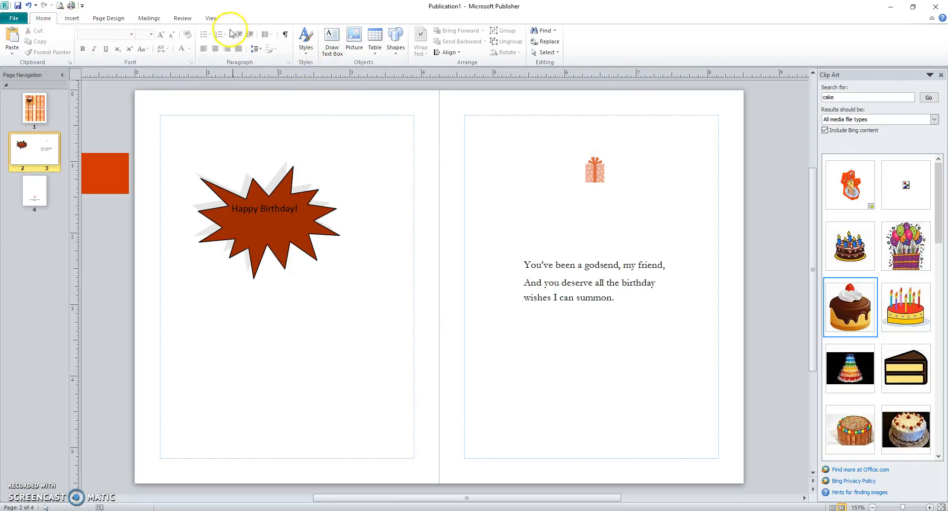
- Draw a text box about 1.93 by 1.19 inches below the explosion, enter "Have a great day!" and center it in both directions
click(332, 44)
mouse_move(261, 307)
mouse_down()
mouse_move(279, 329)
mouse_move(401, 395)
mouse_up()
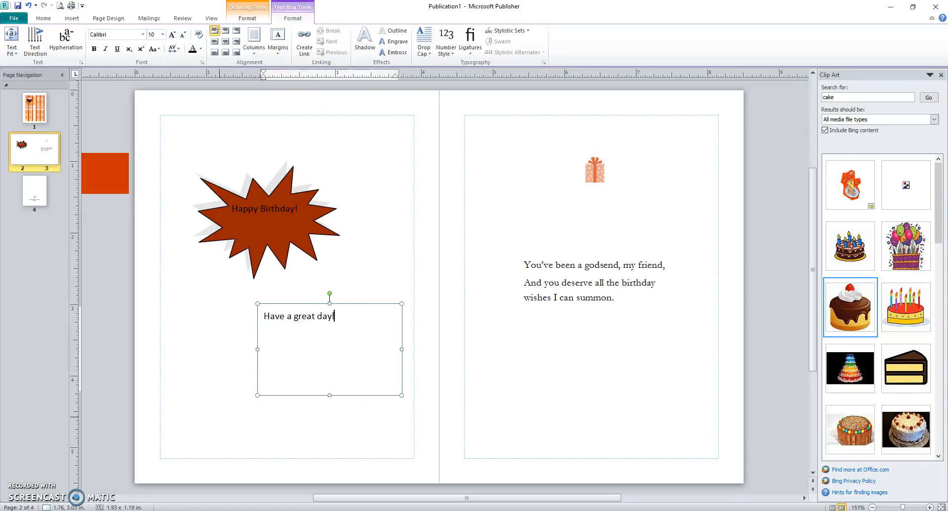
click(281, 363)
click(225, 43)
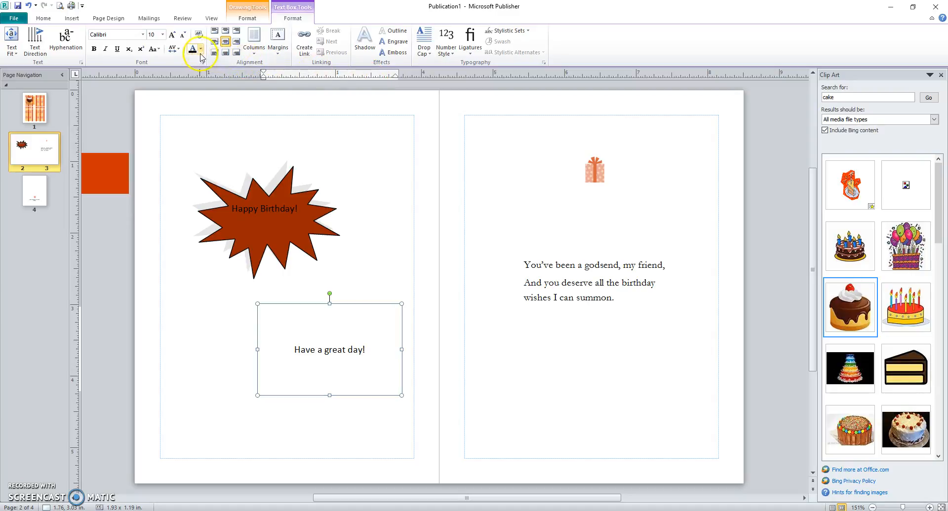
- Format the "Have a great day!" text in the AR BLANCA font at 24 pt
click(142, 35)
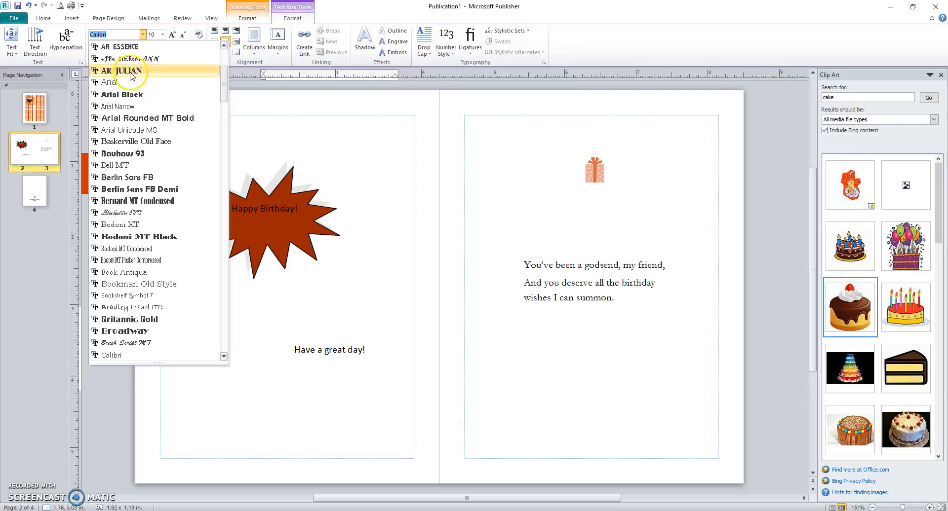
click(121, 154)
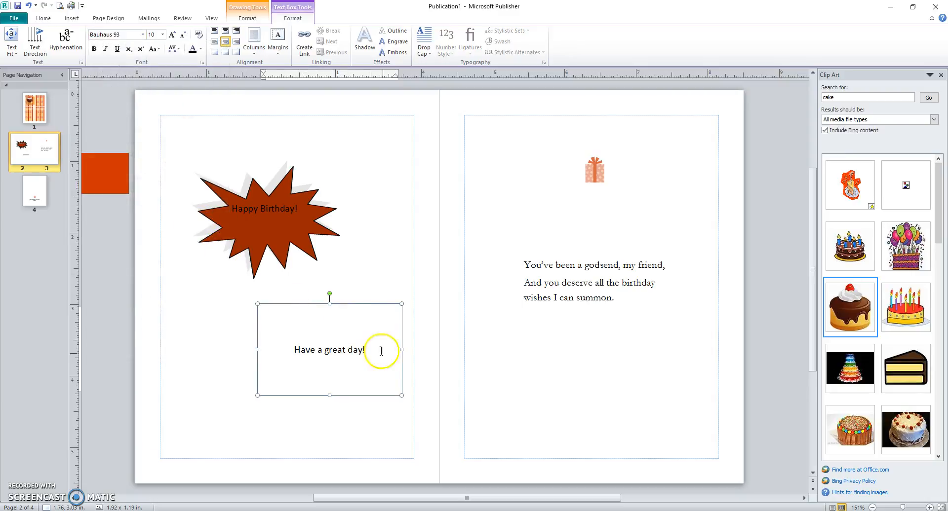
drag(365, 350, 286, 351)
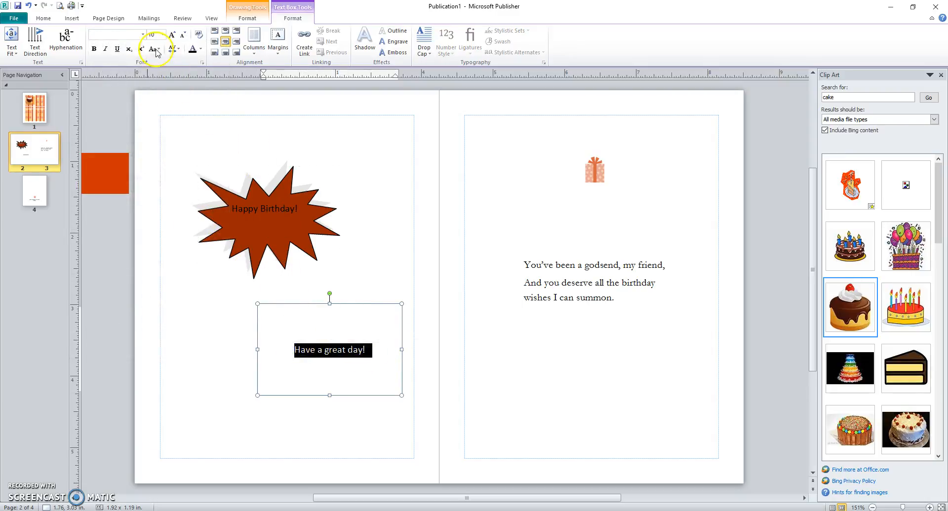
click(142, 35)
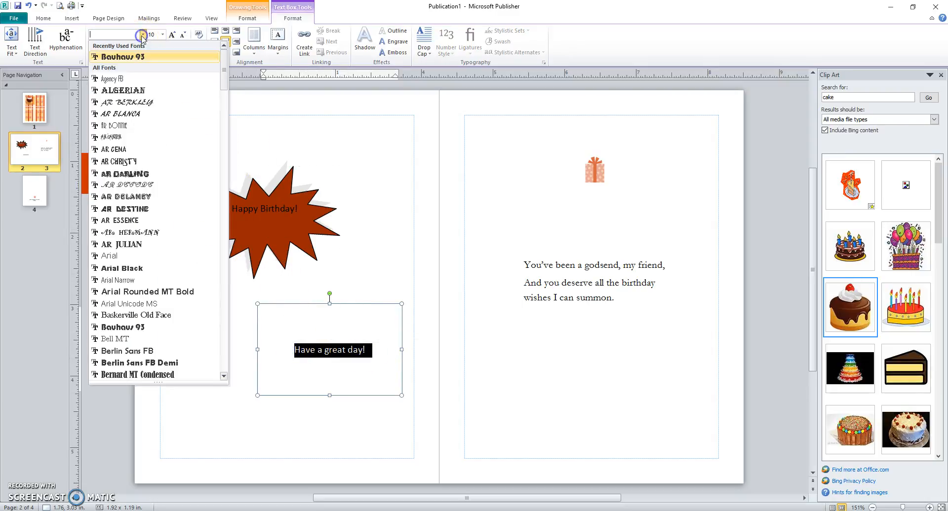
click(130, 117)
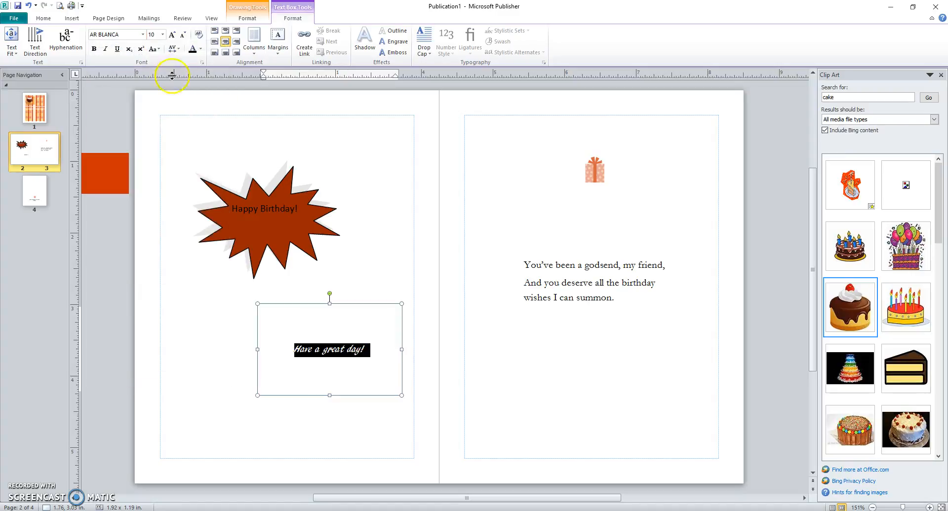
click(163, 36)
click(149, 163)
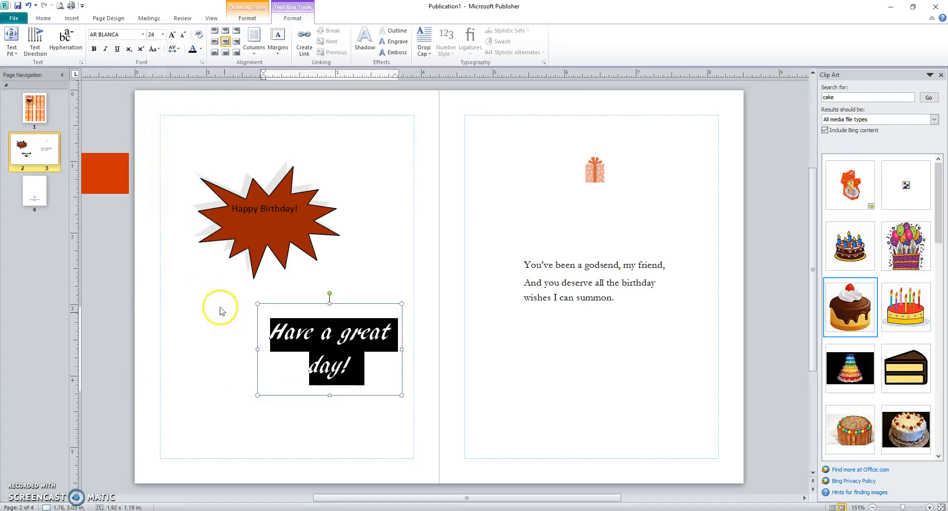
- Fill the "Have a great day!" box with light grey-green and apply the third Parallel 3-D effect, extruding toward its lower left
click(277, 410)
click(285, 330)
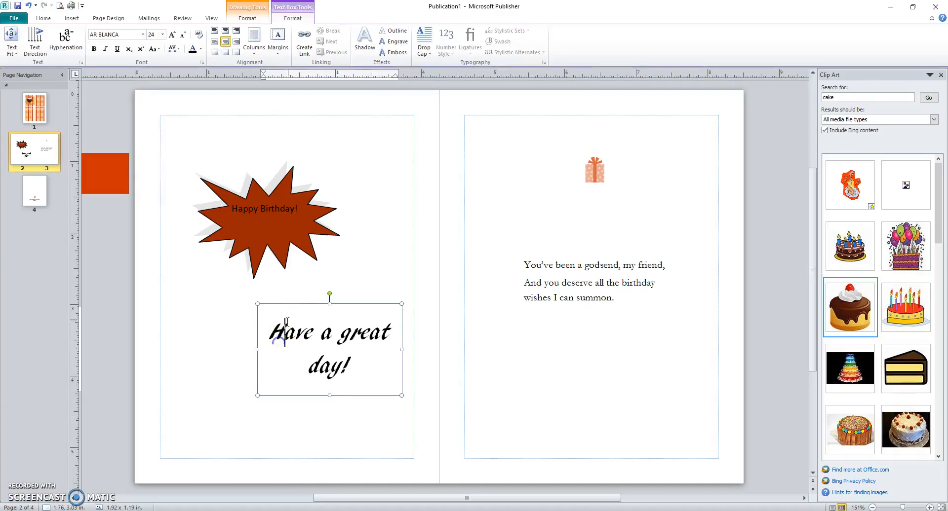
click(291, 305)
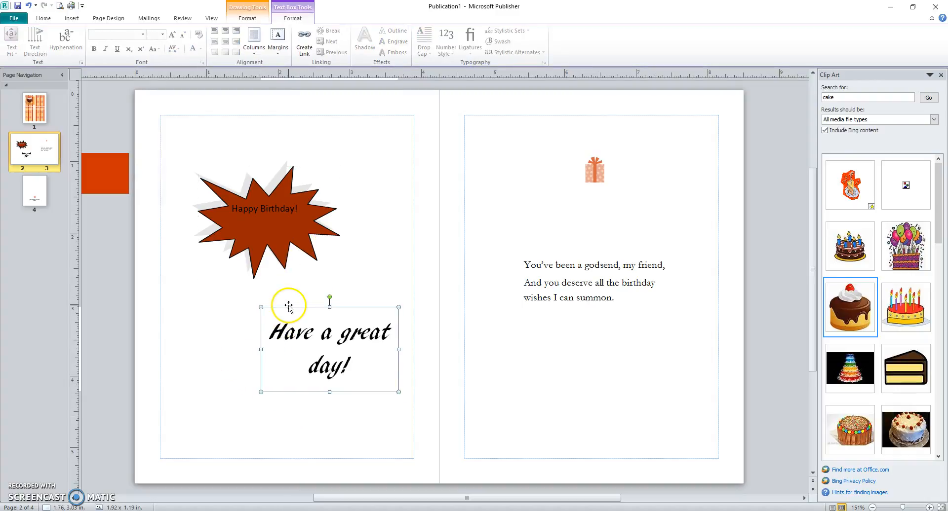
click(248, 19)
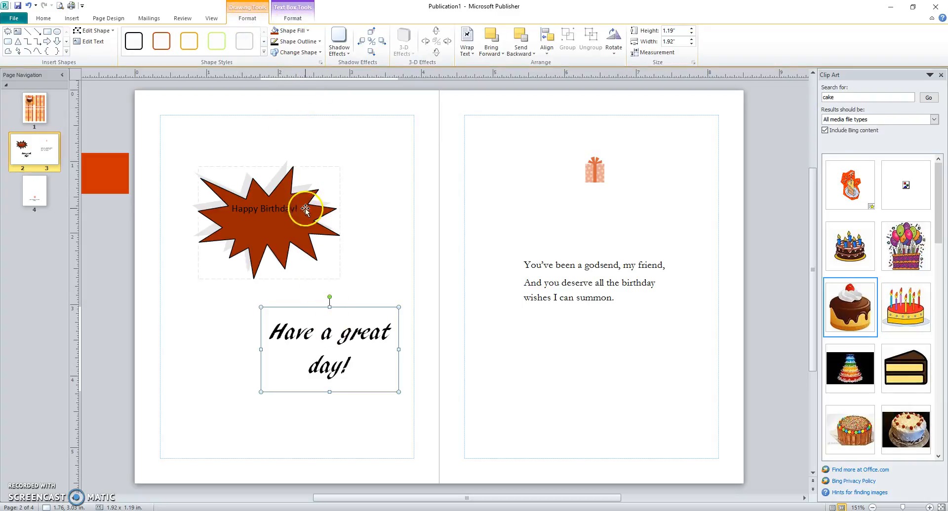
click(292, 31)
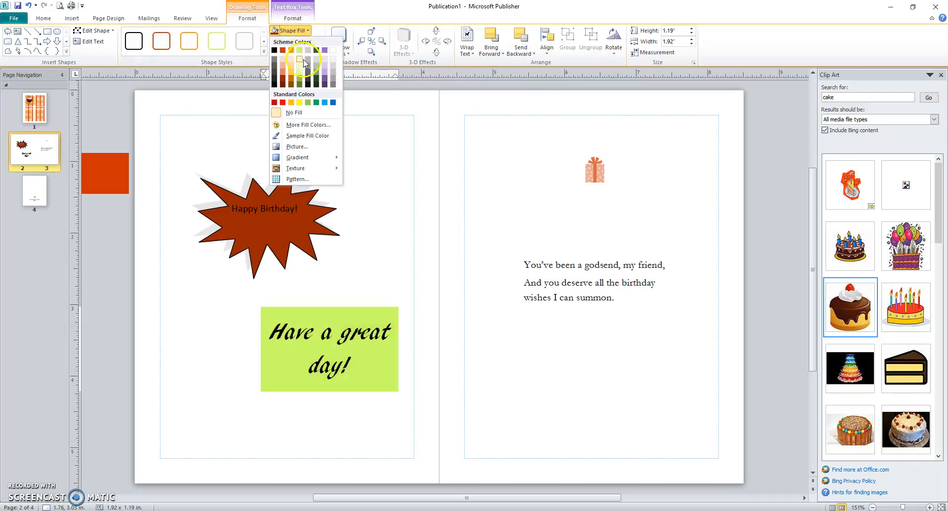
click(314, 70)
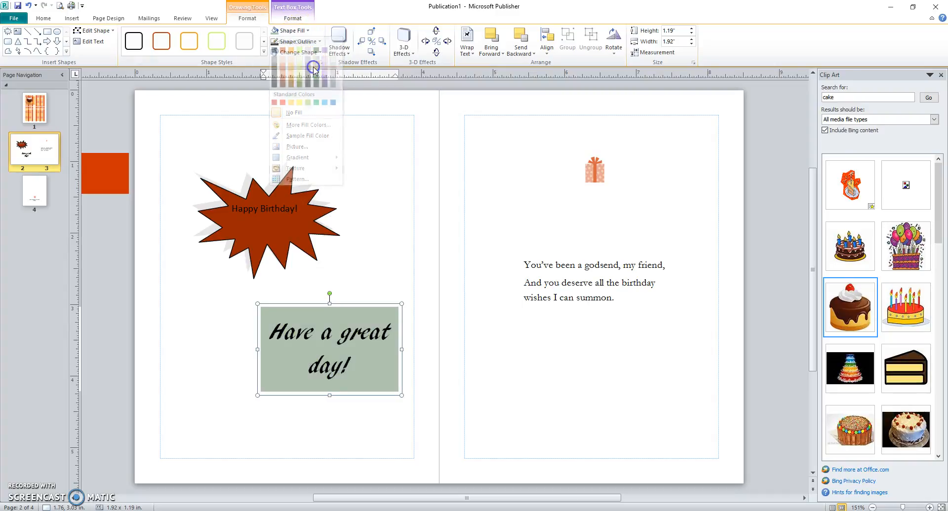
click(403, 42)
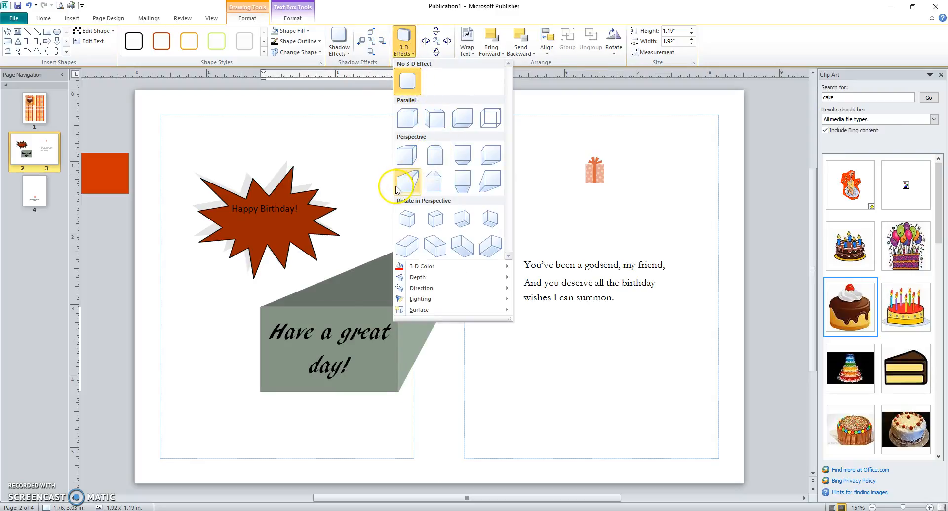
click(460, 126)
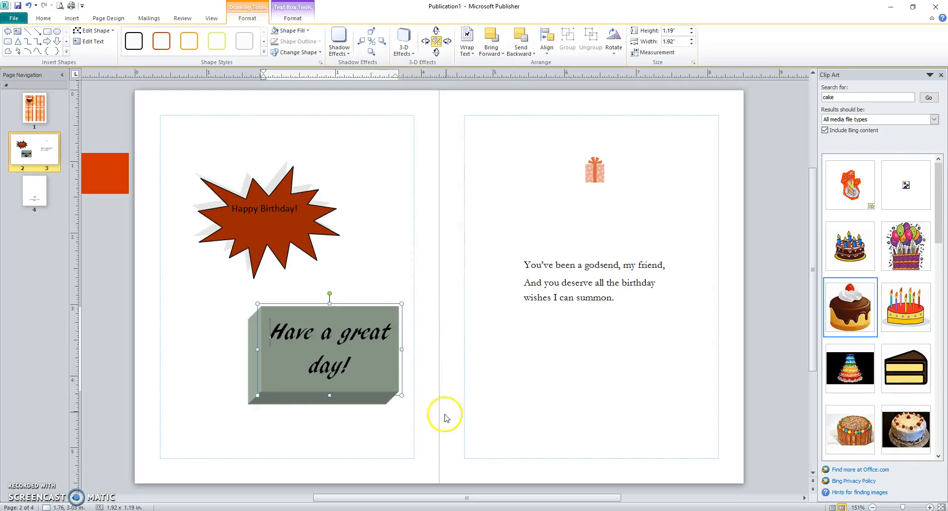
- Move the "Have a great day!" text box off the spread into the scratch area beside page 3
click(291, 434)
click(281, 329)
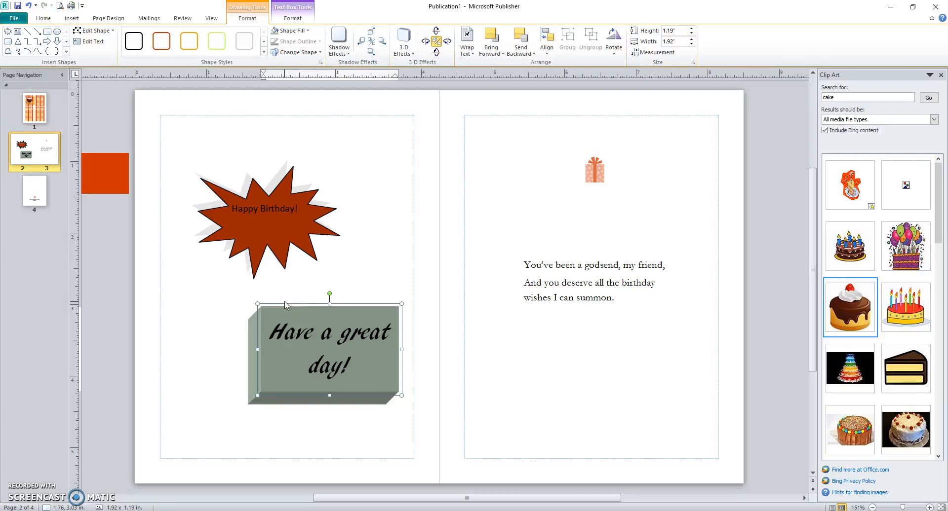
drag(284, 306, 781, 192)
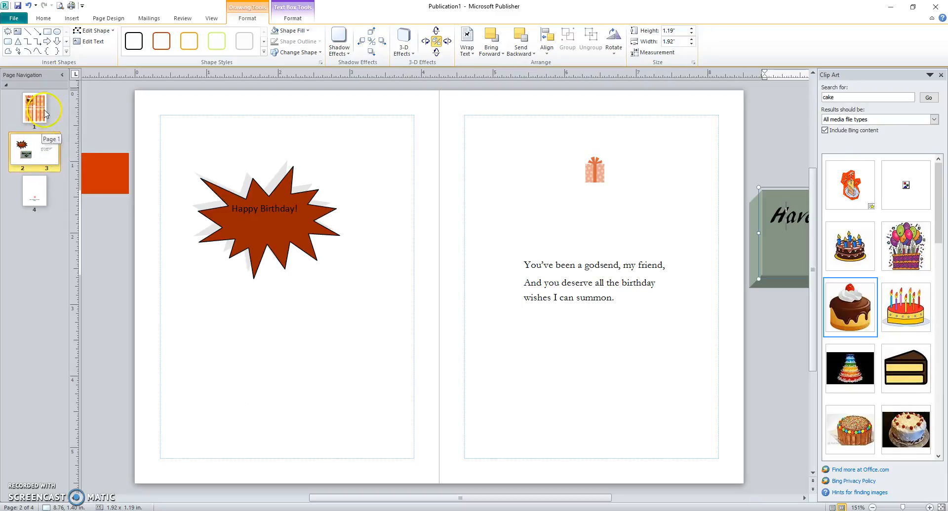
- Apply the orange horizontal gradient background, with orange side edges and a white centre, to inside pages 2 and 3
click(44, 18)
click(72, 20)
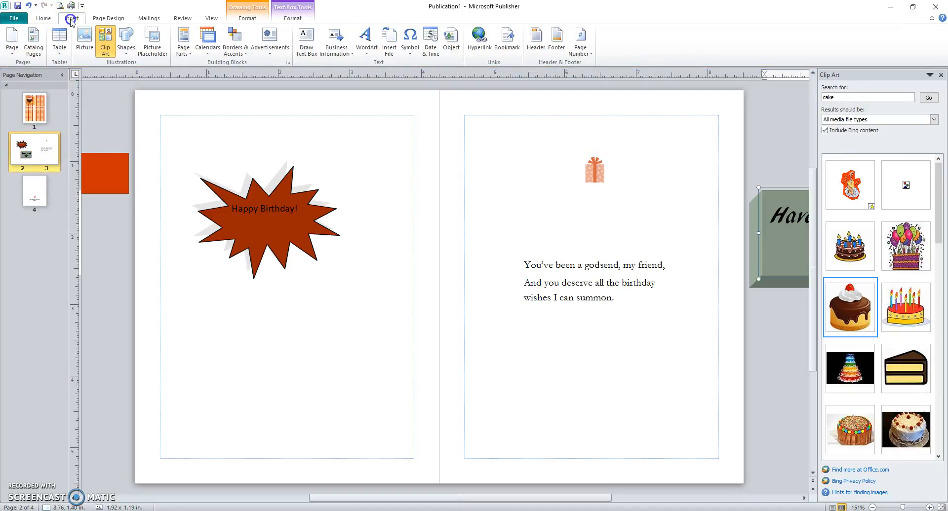
click(94, 21)
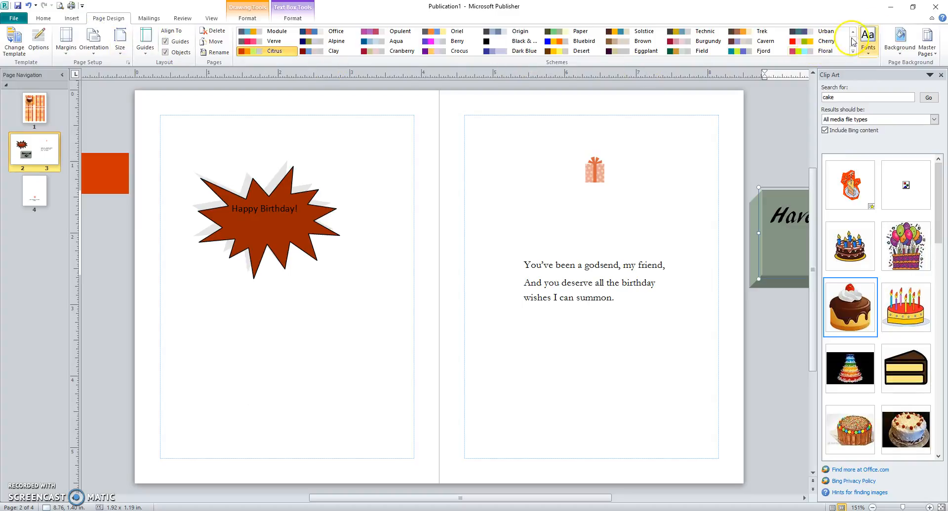
click(898, 47)
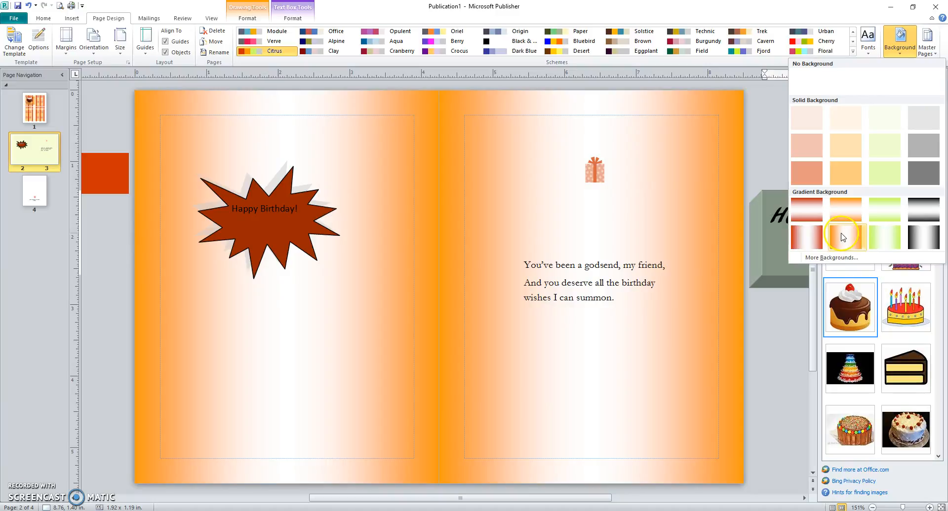
click(842, 237)
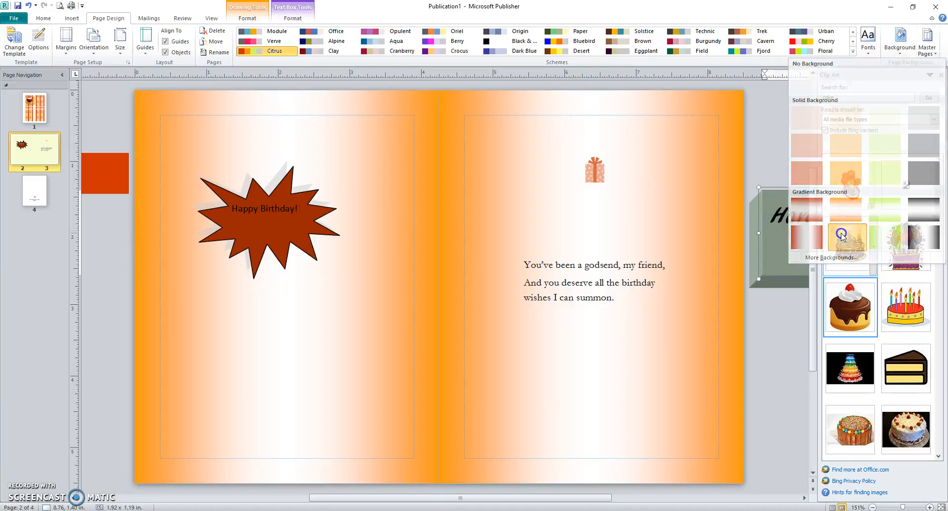
- Give cover page 1 the same orange gradient background with a white centre and bring the whole page width into view
click(29, 117)
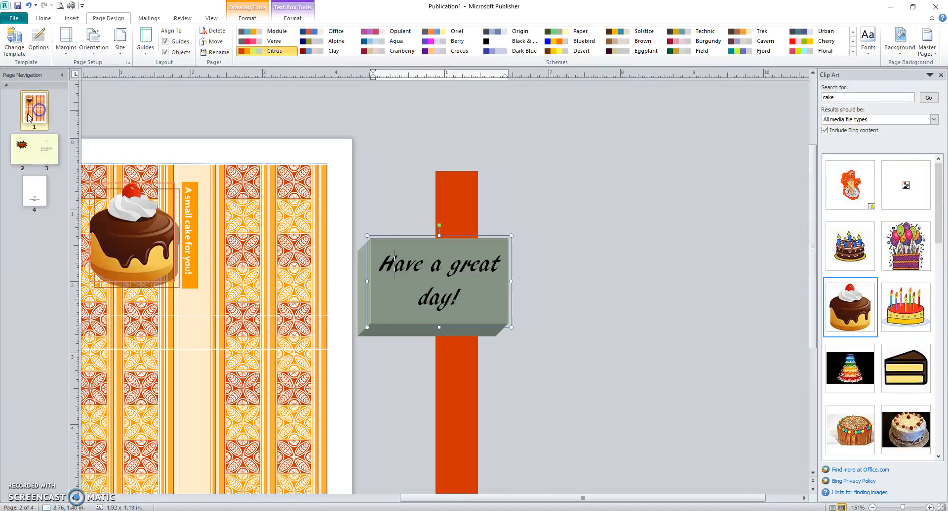
click(898, 39)
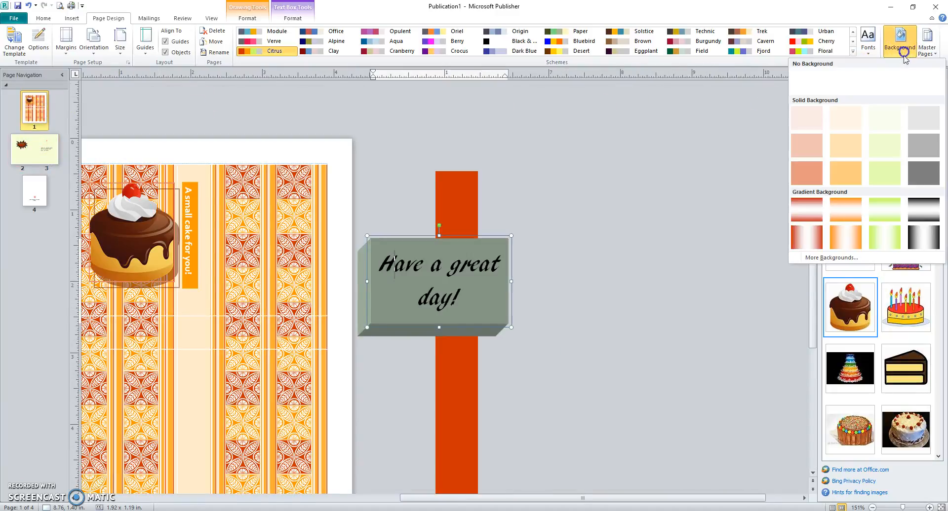
click(843, 236)
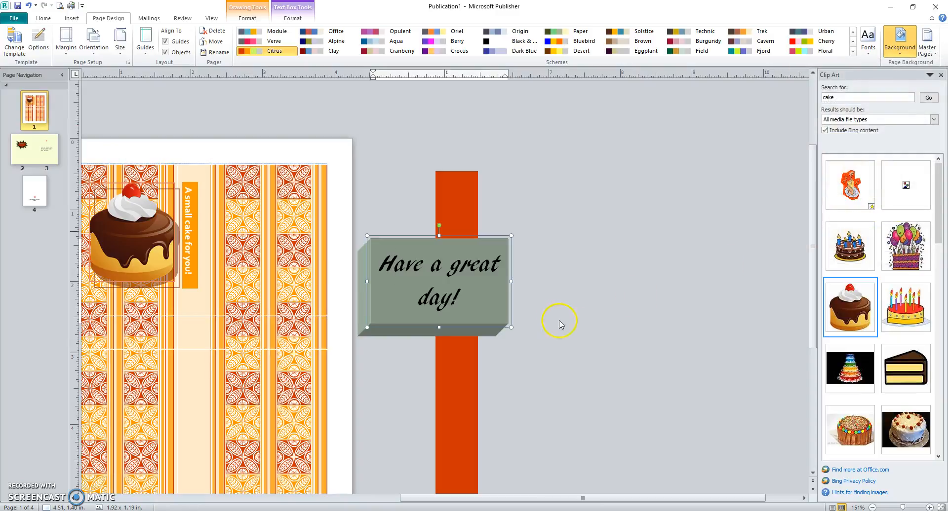
drag(441, 500, 276, 495)
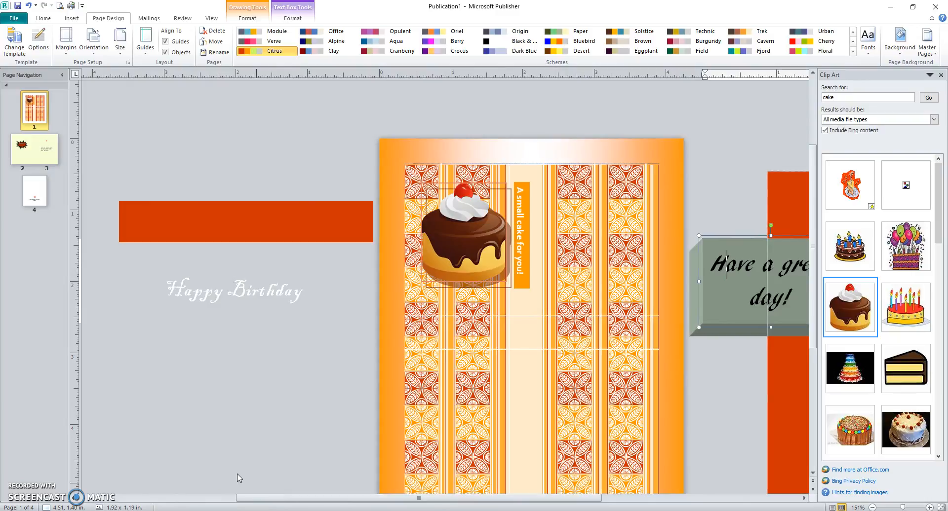